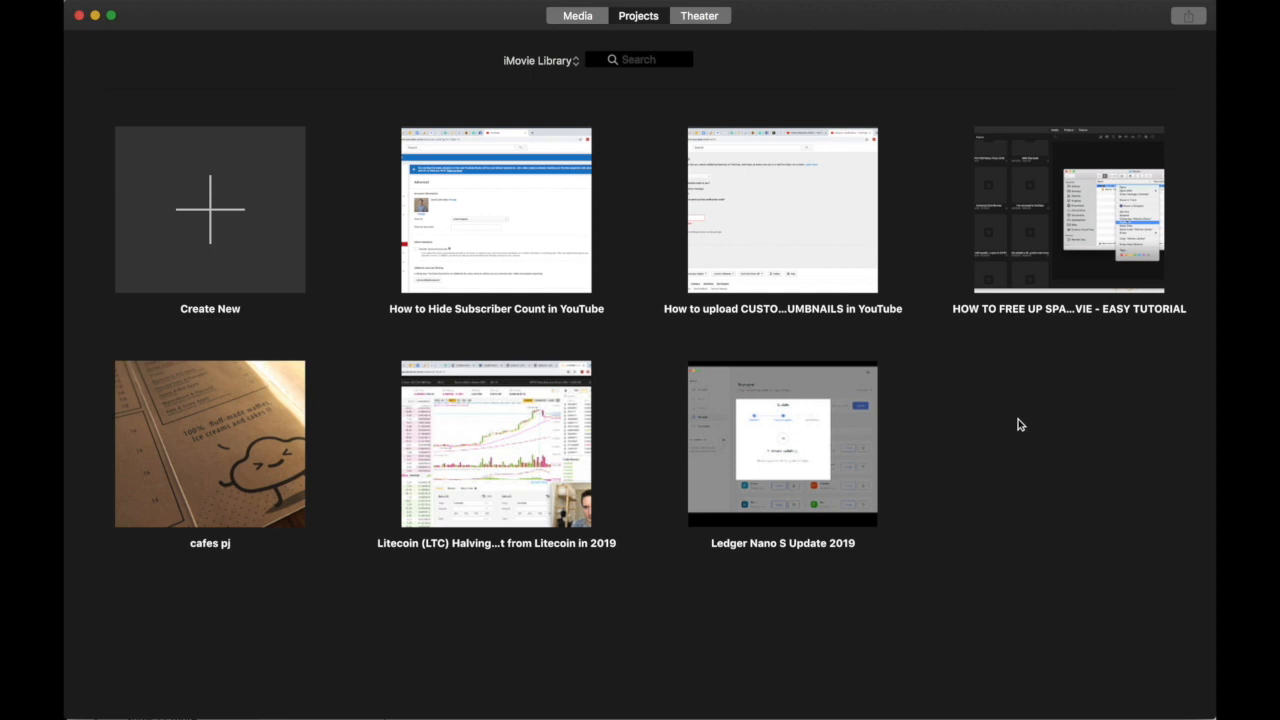
Step: Create a new movie project and save it under the name My Movie
click(521, 236)
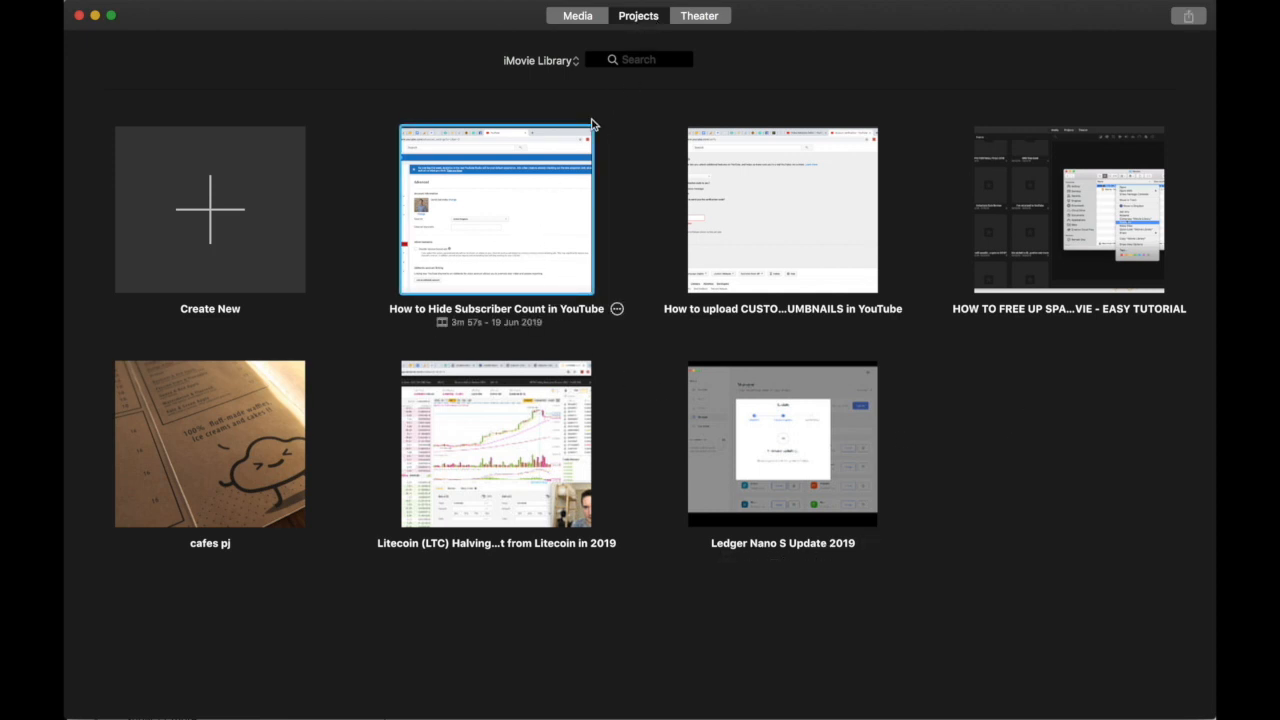
click(224, 228)
click(205, 298)
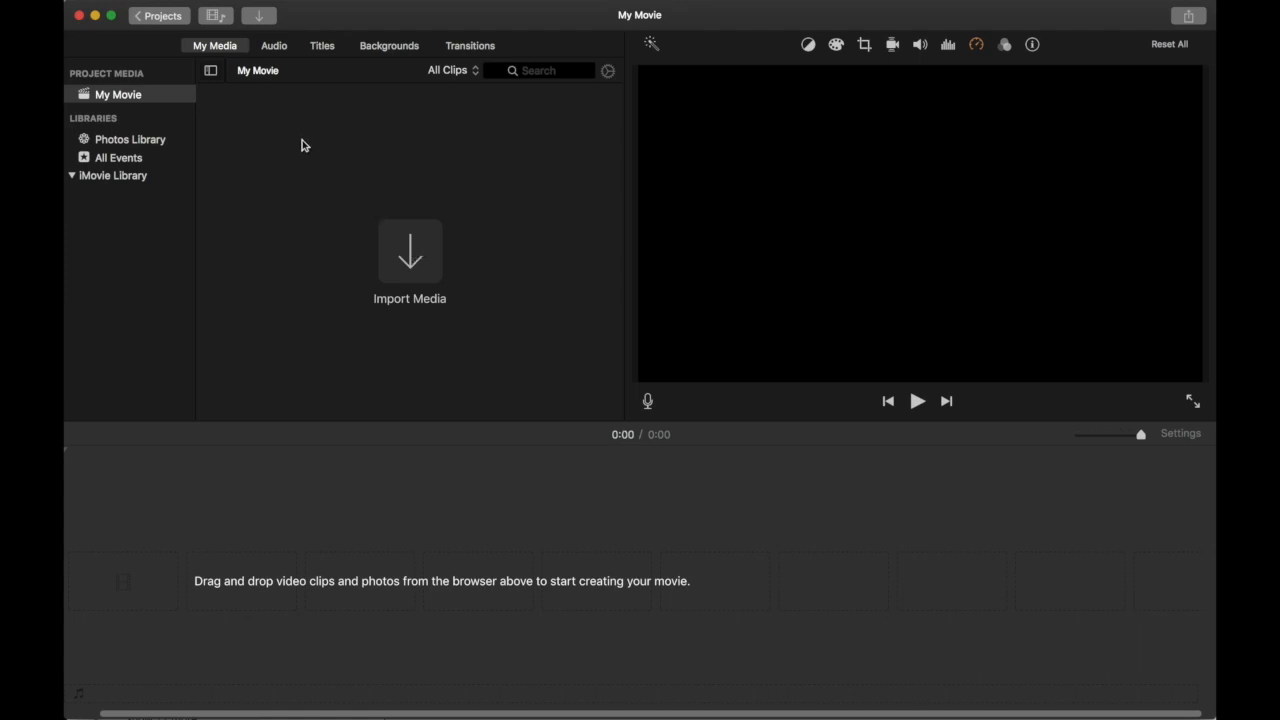
click(160, 16)
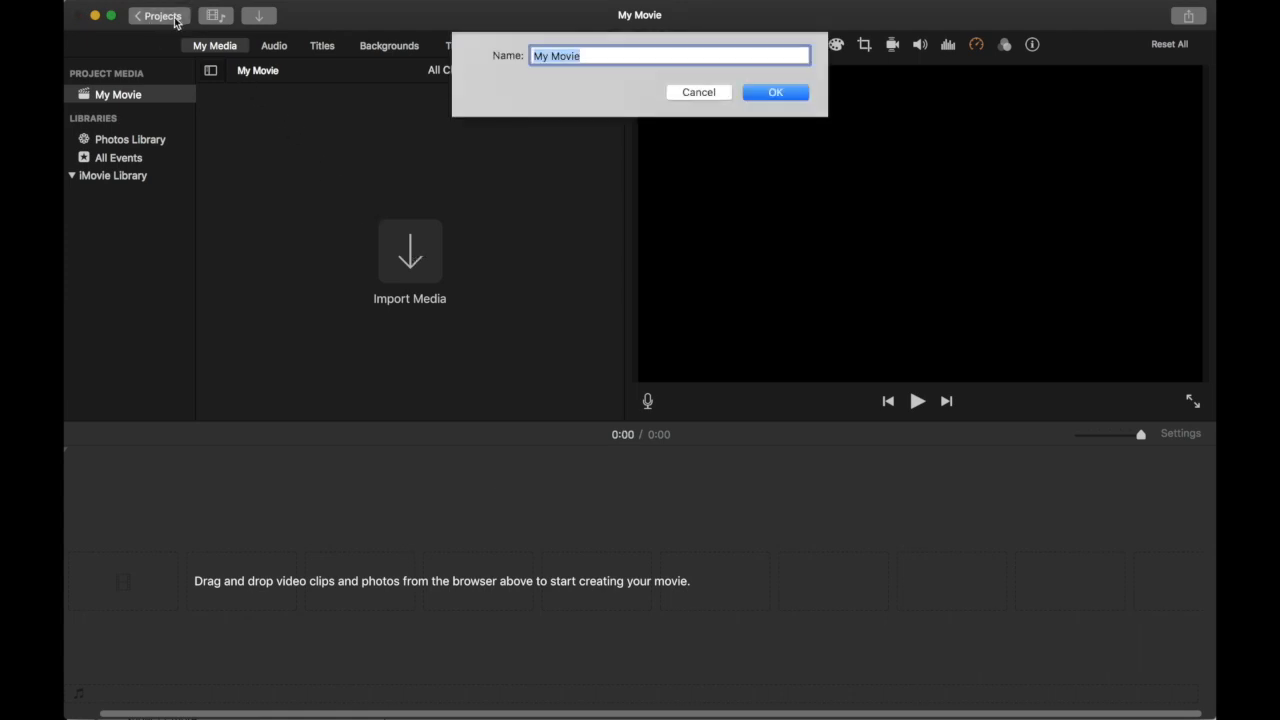
click(751, 99)
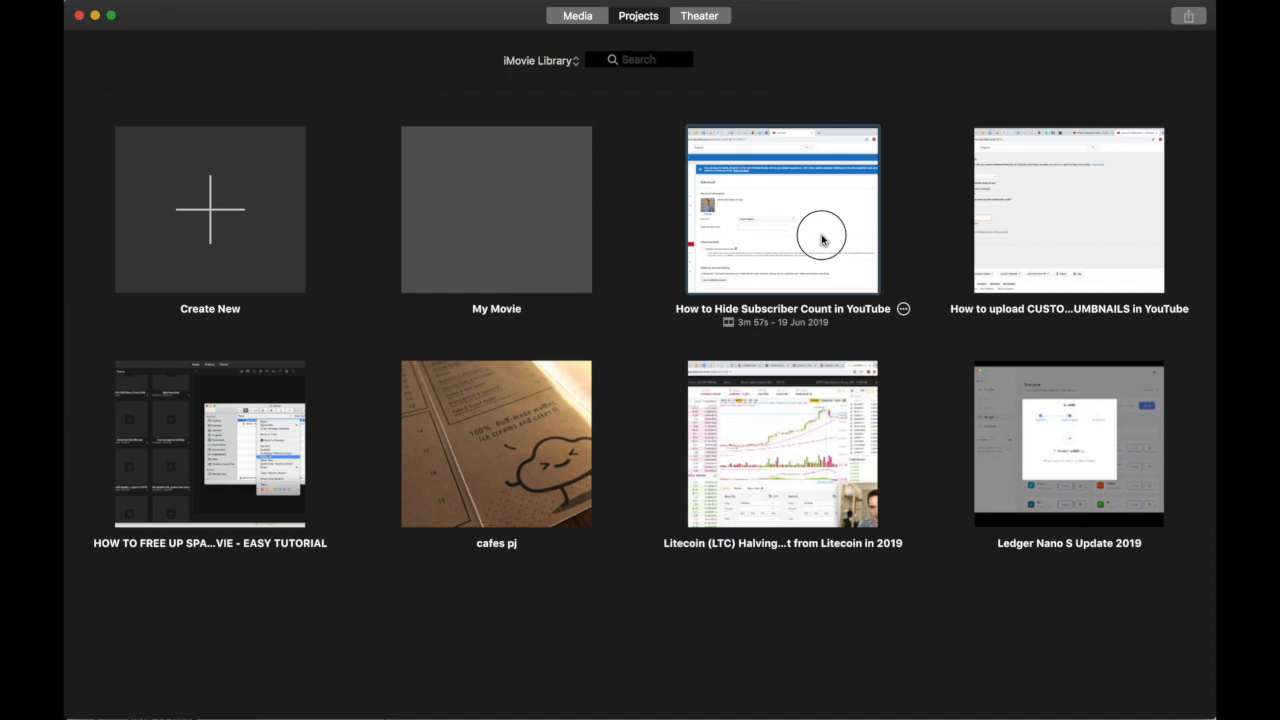
Step: Open the project "How to Hide Subscriber Count in YouTube" and place the playhead at 0:06 in the first clip
double_click(801, 230)
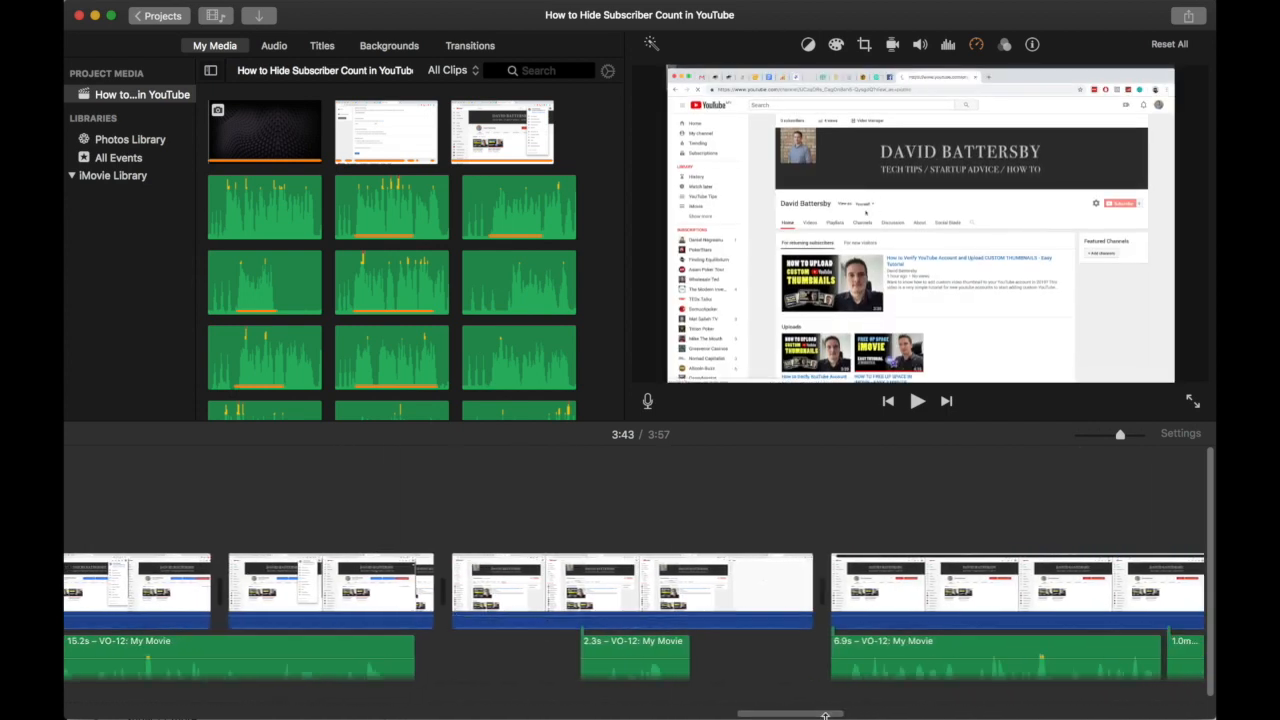
drag(815, 712, 114, 689)
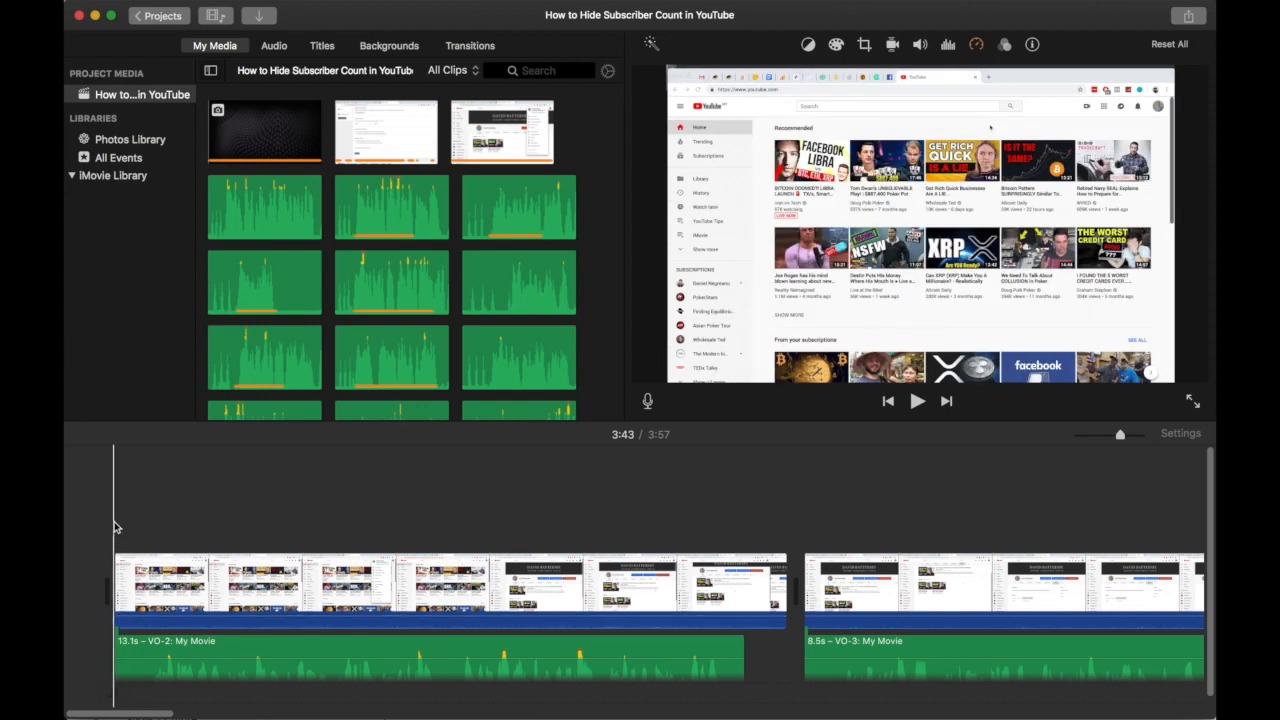
click(410, 512)
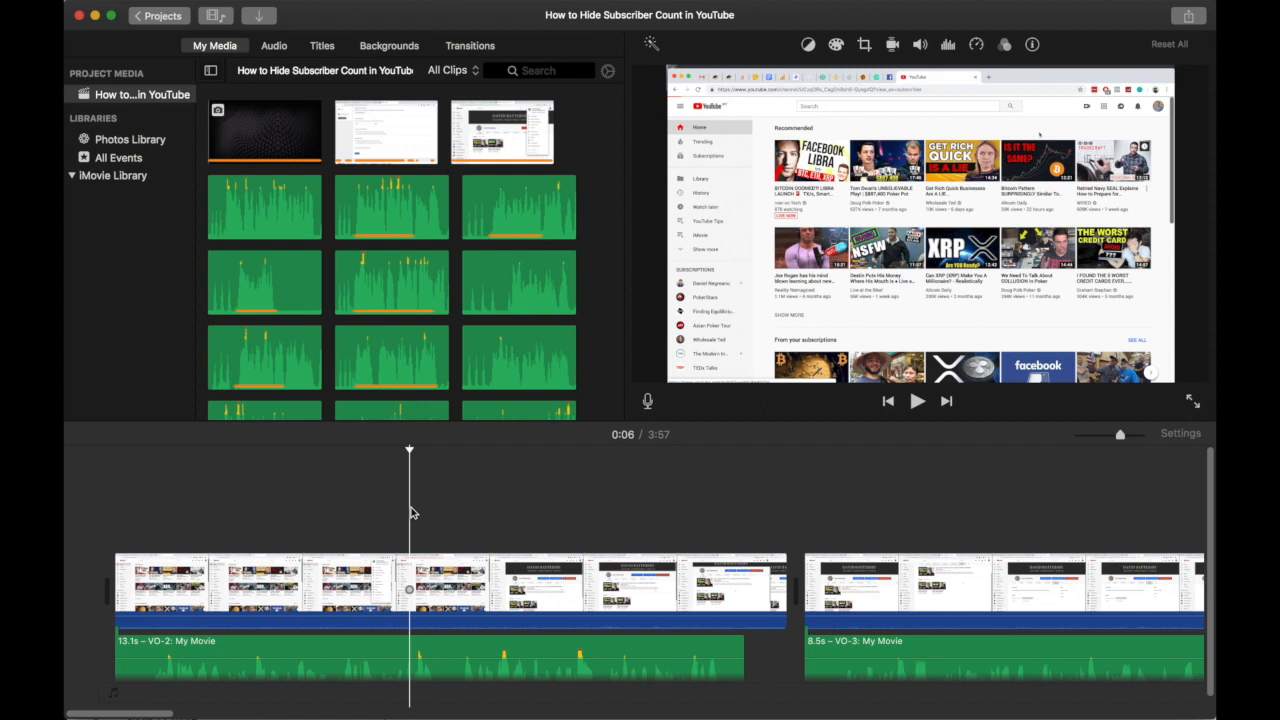
Step: Start sharing the movie to YouTube, keeping the title "How to Hide Subscriber Count in YouTube"
click(1188, 18)
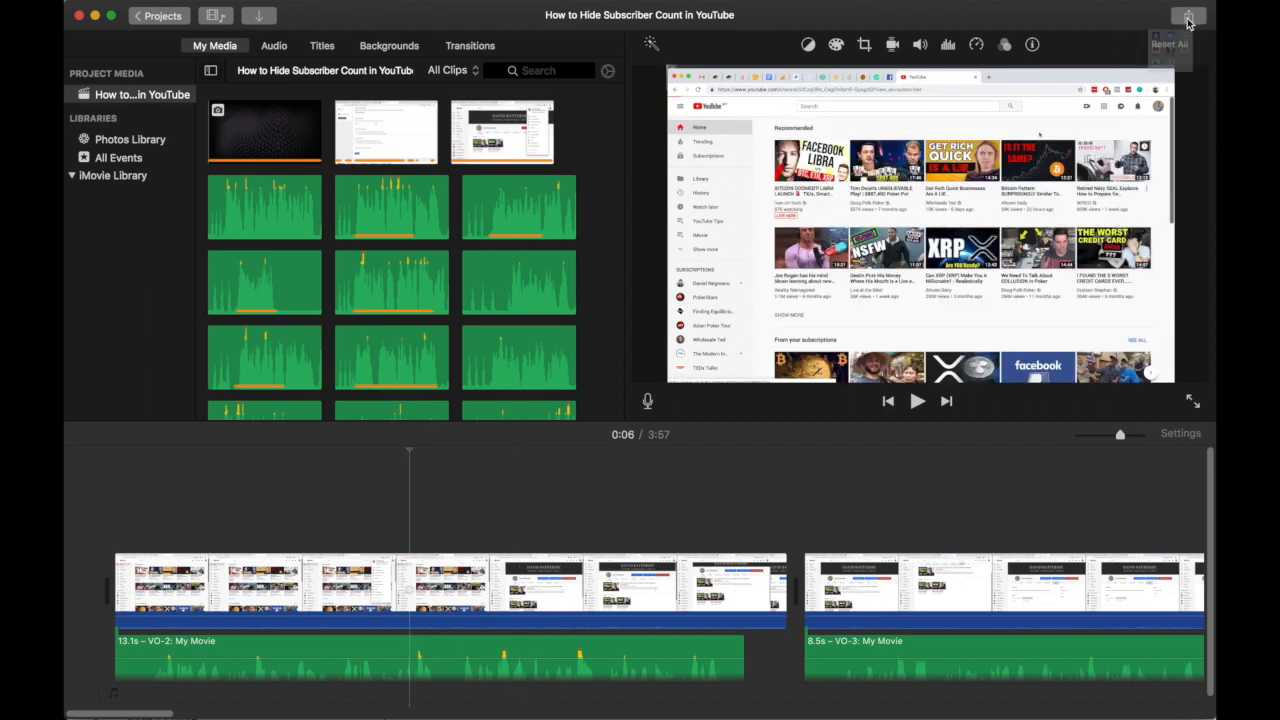
click(1045, 124)
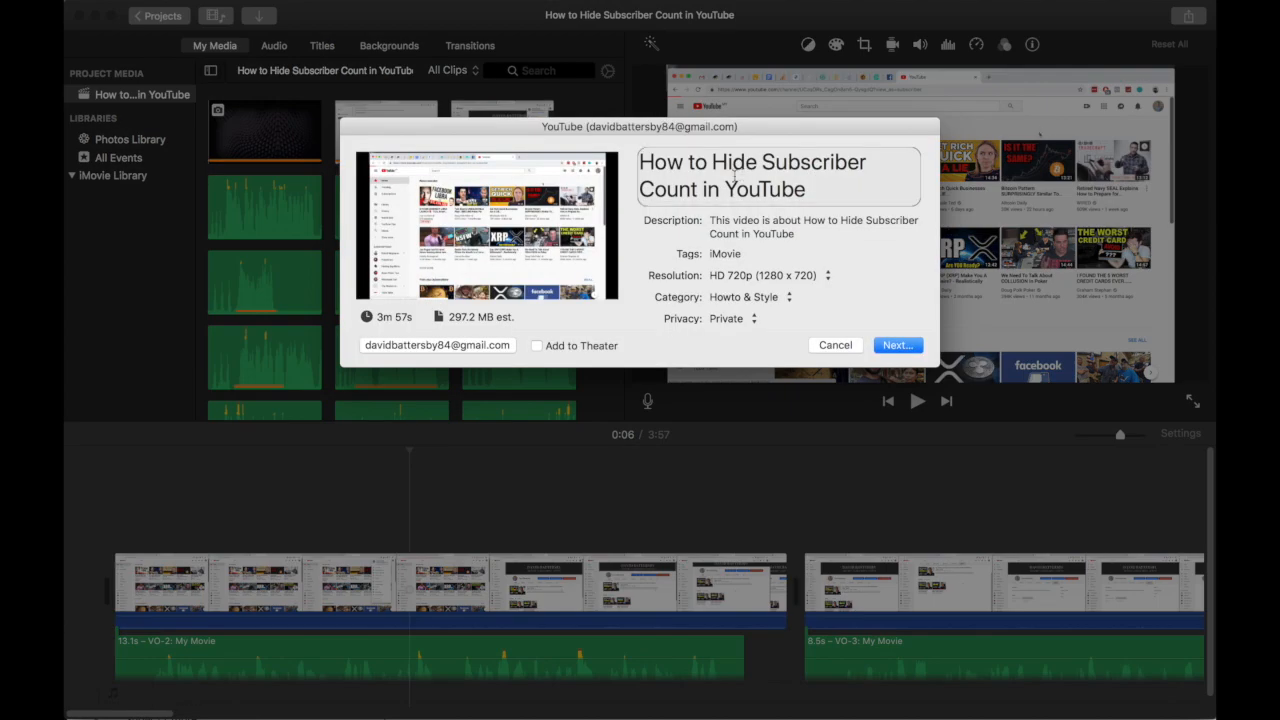
click(696, 164)
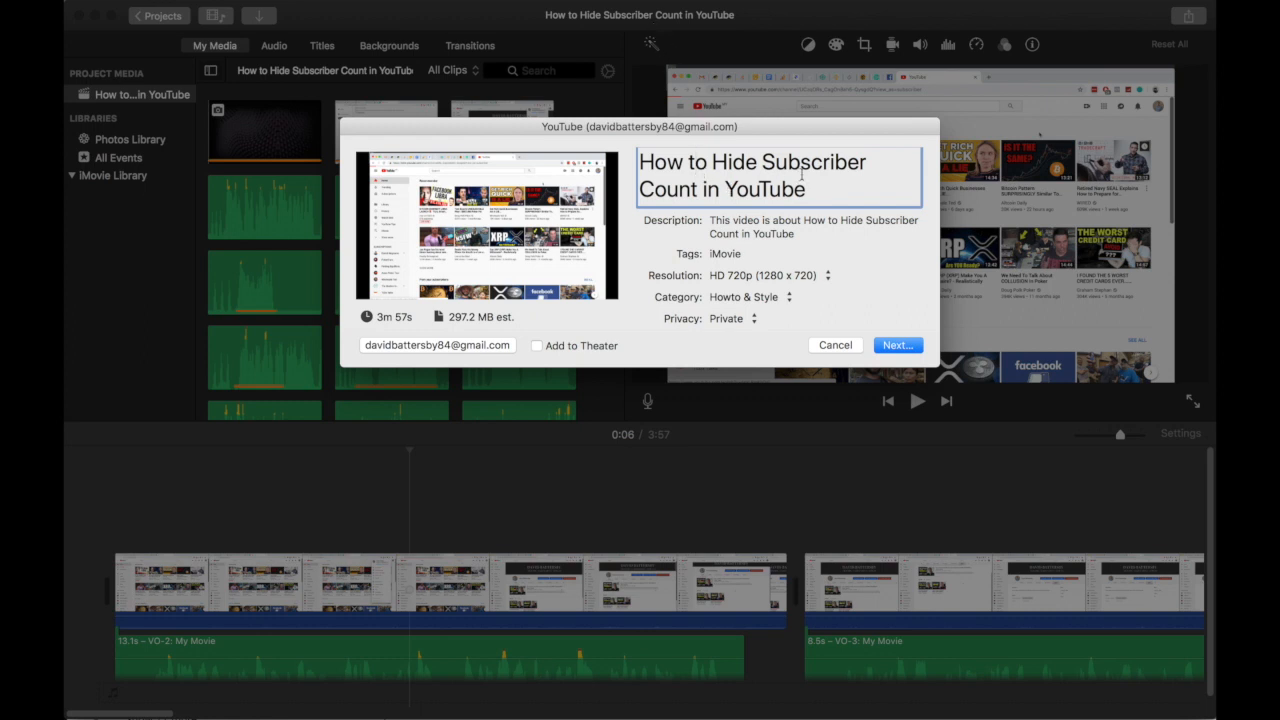
Step: Change the video description to "Want to know how to hide your YouTube Channel Subscriber Count?"
click(765, 220)
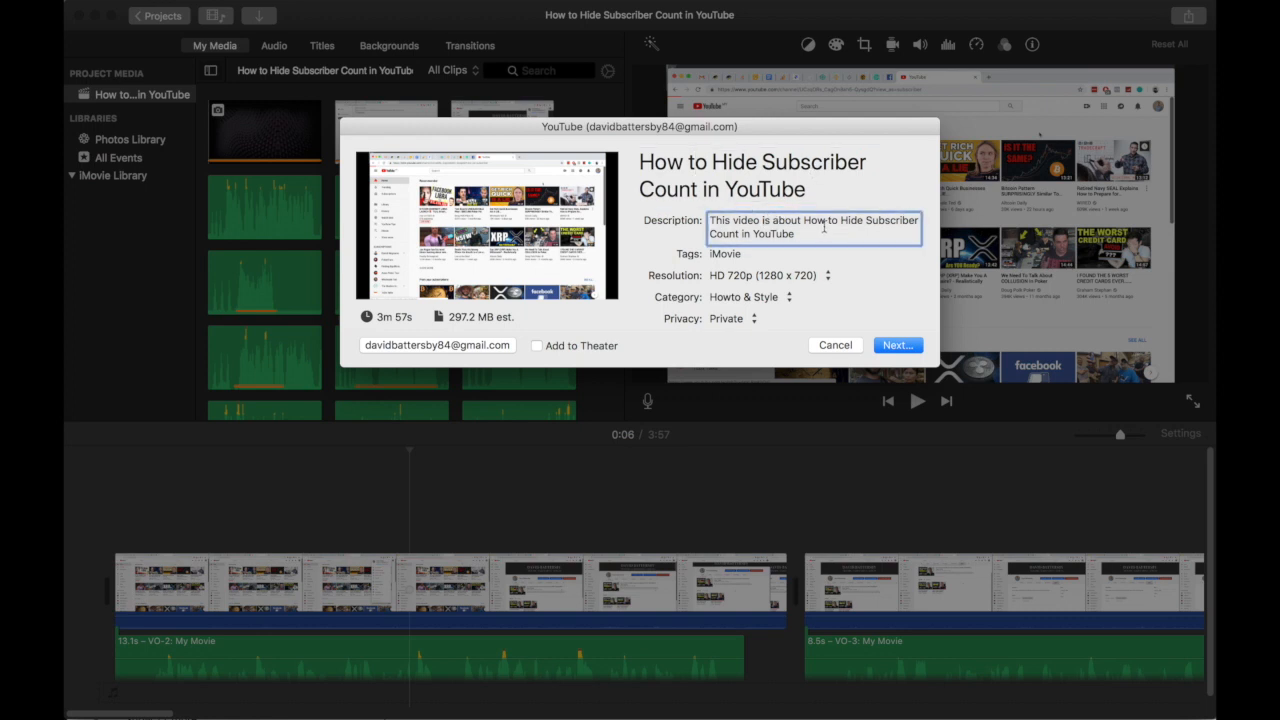
drag(804, 220, 652, 214)
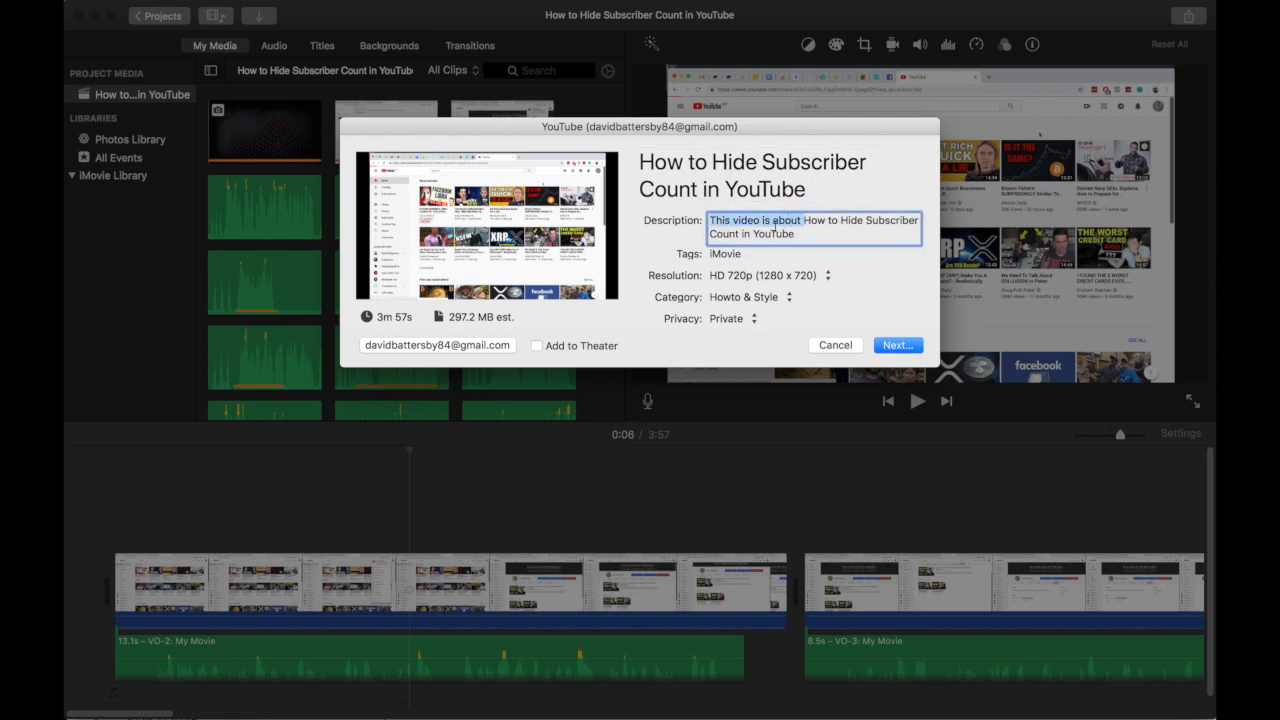
key(BackSpace)
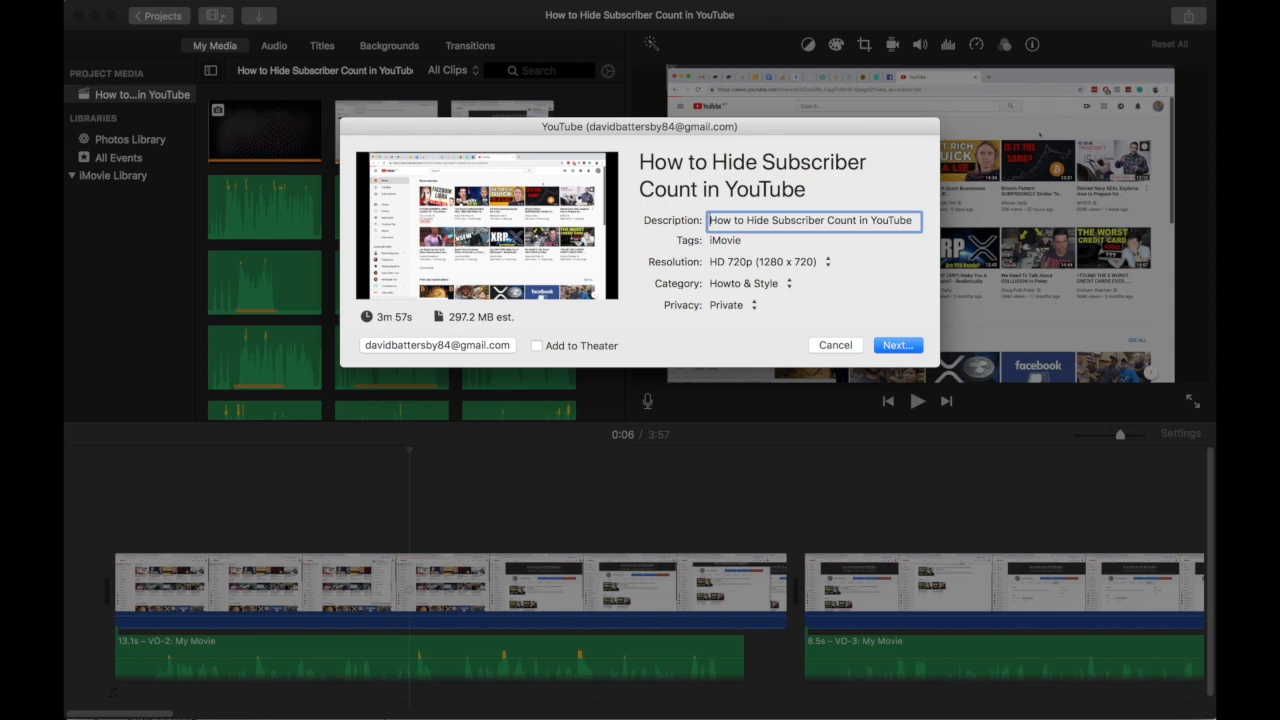
text(Want to know)
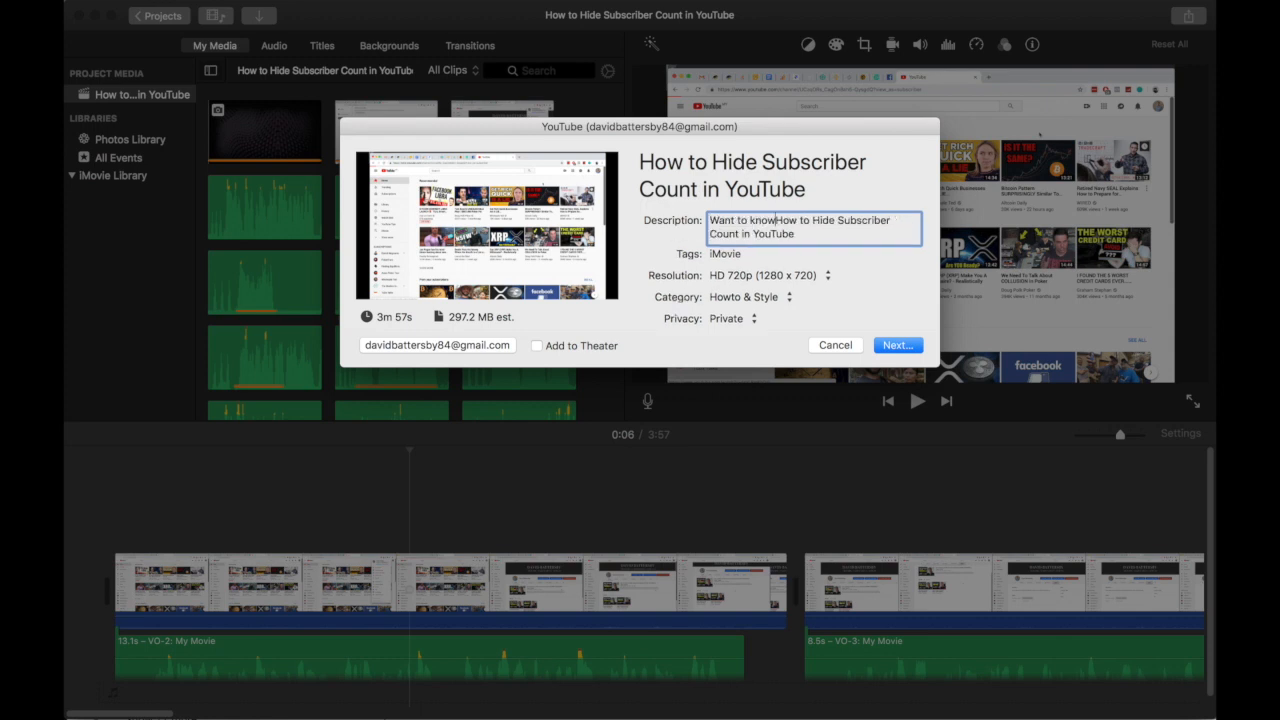
key(Delete)
text(h)
key(BackSpace)
text(h)
key(BackSpace)
text(s)
key(BackSpace)
text(your YouTube Shannel )
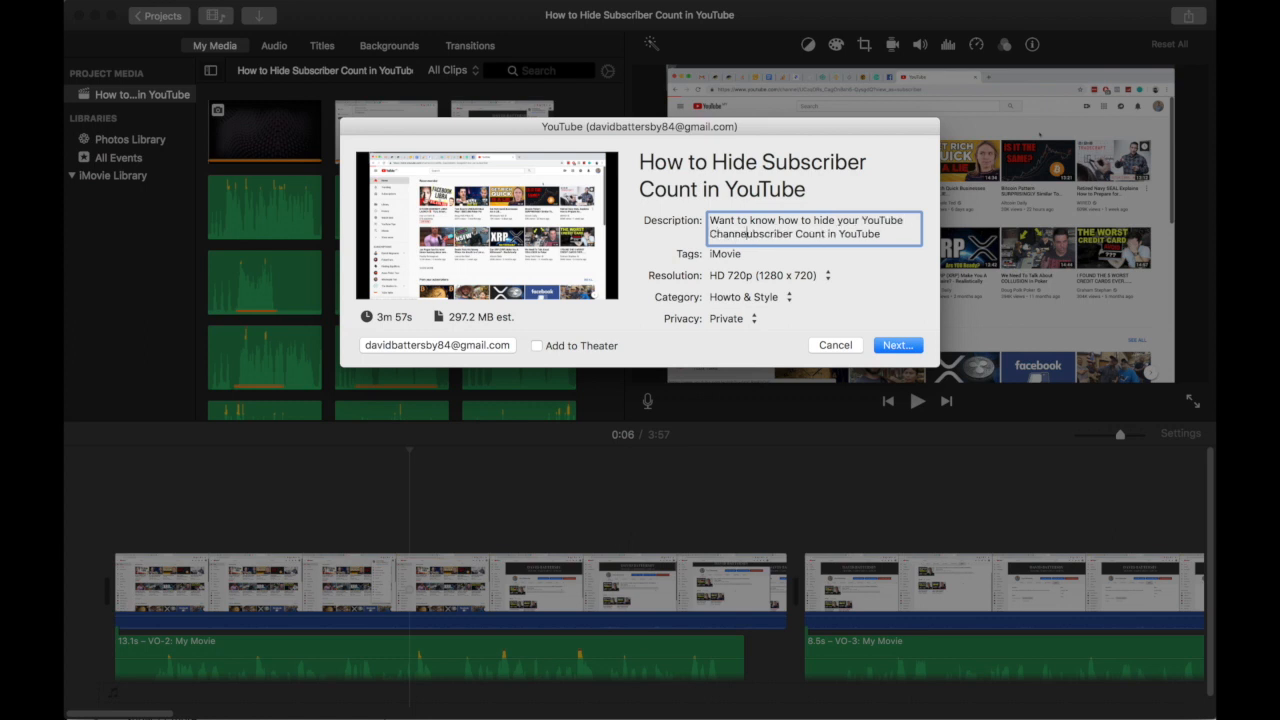
text(S)
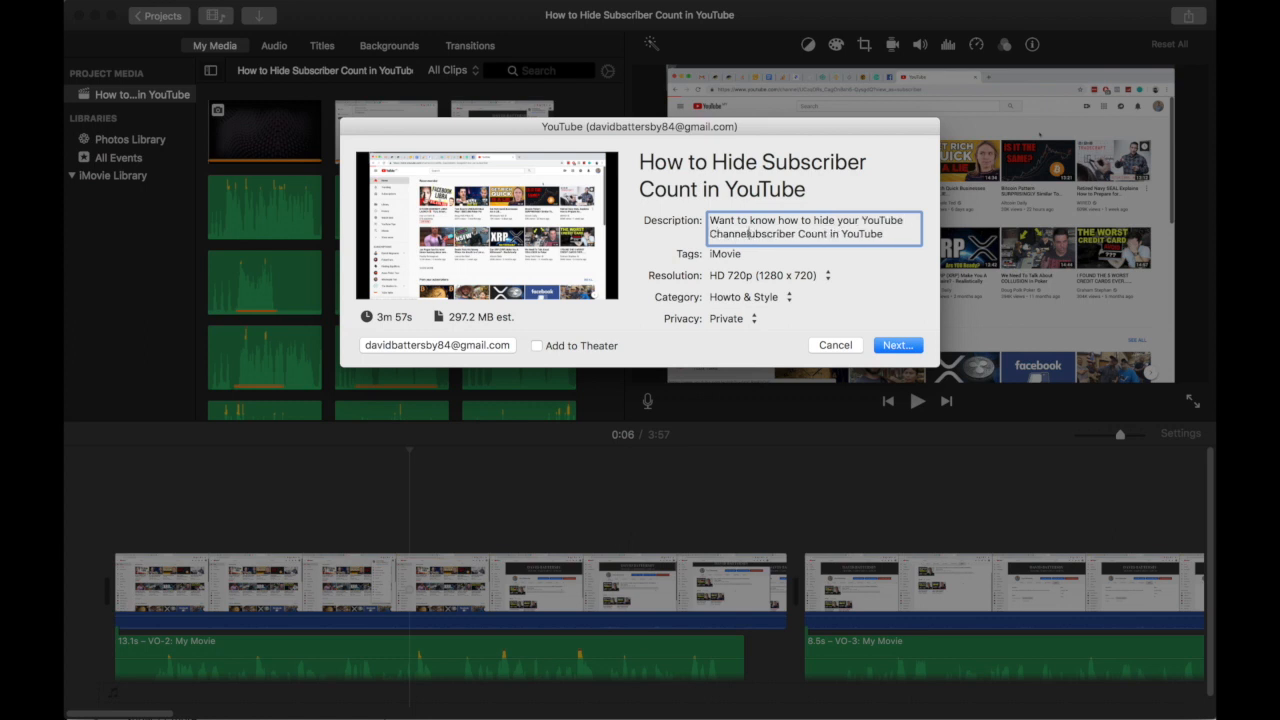
key(shift+super+Right)
key(BackSpace)
Step: Replace the default tag with "youtube channel, subscriber count, hide channel subscriber count"
key(Tab)
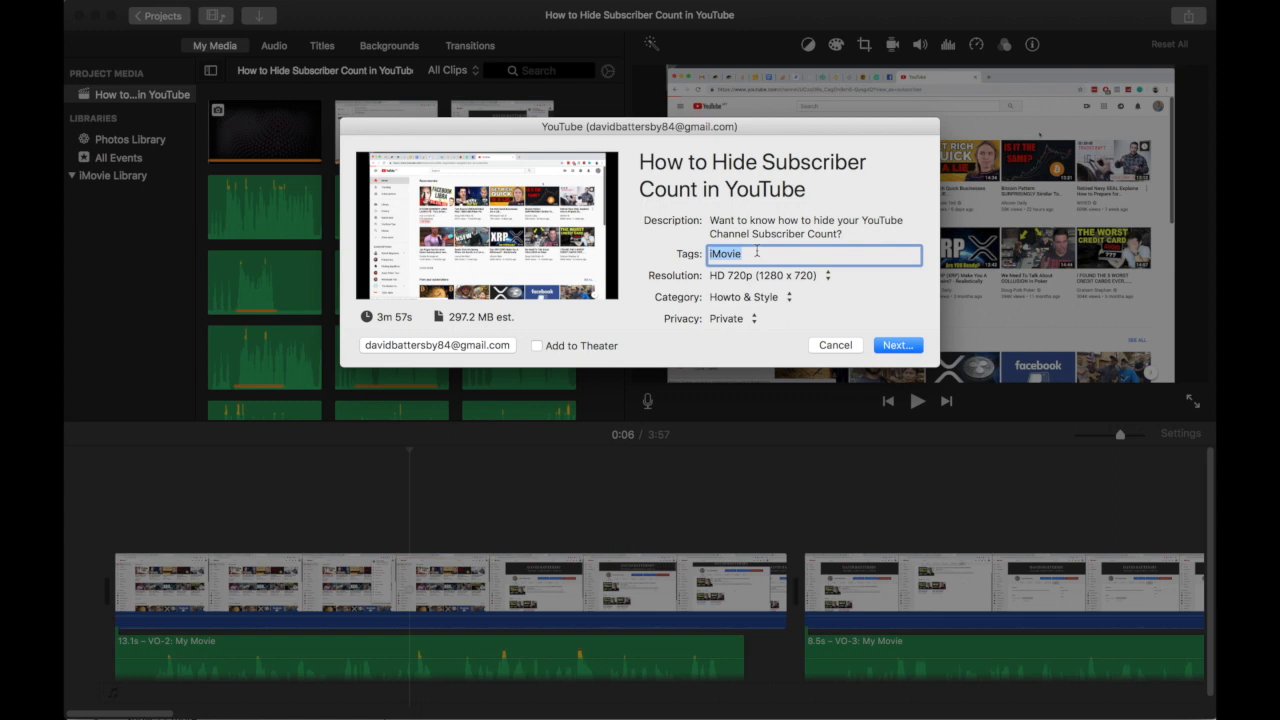
text(youtube channel,)
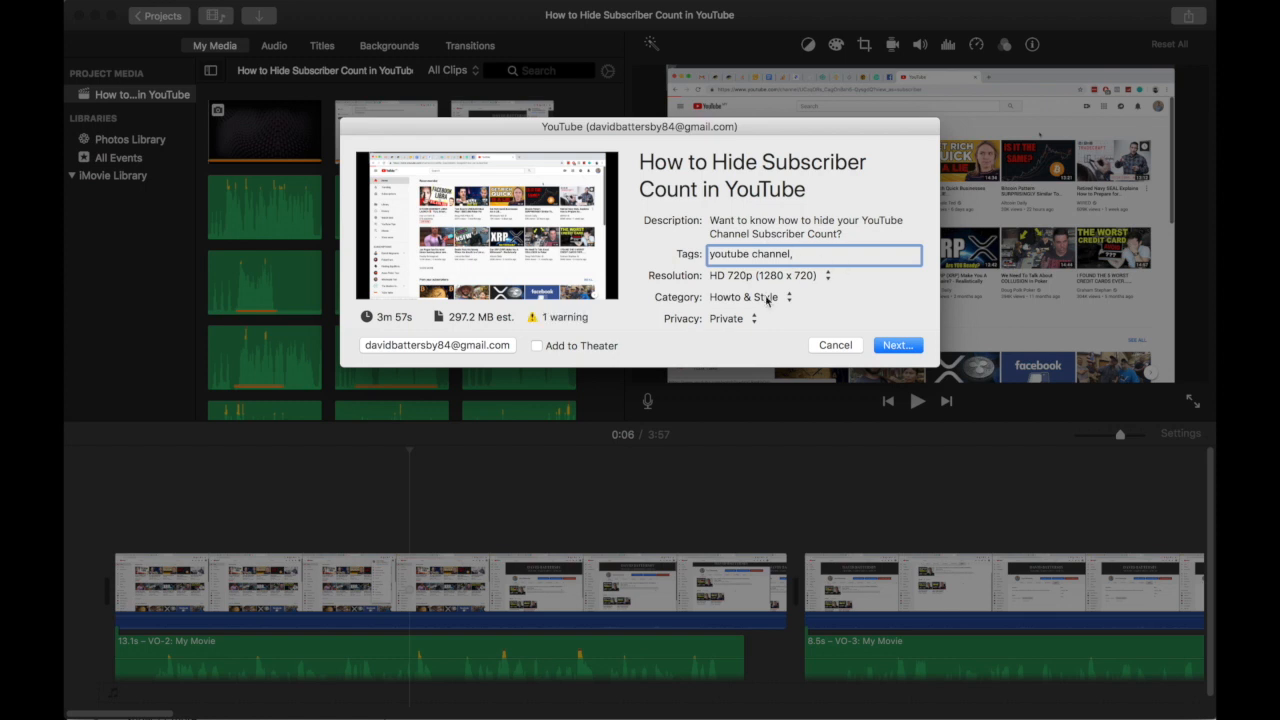
mouse_move(557, 323)
key(BackSpace)
key(BackSpace)
text(, subscriber count)
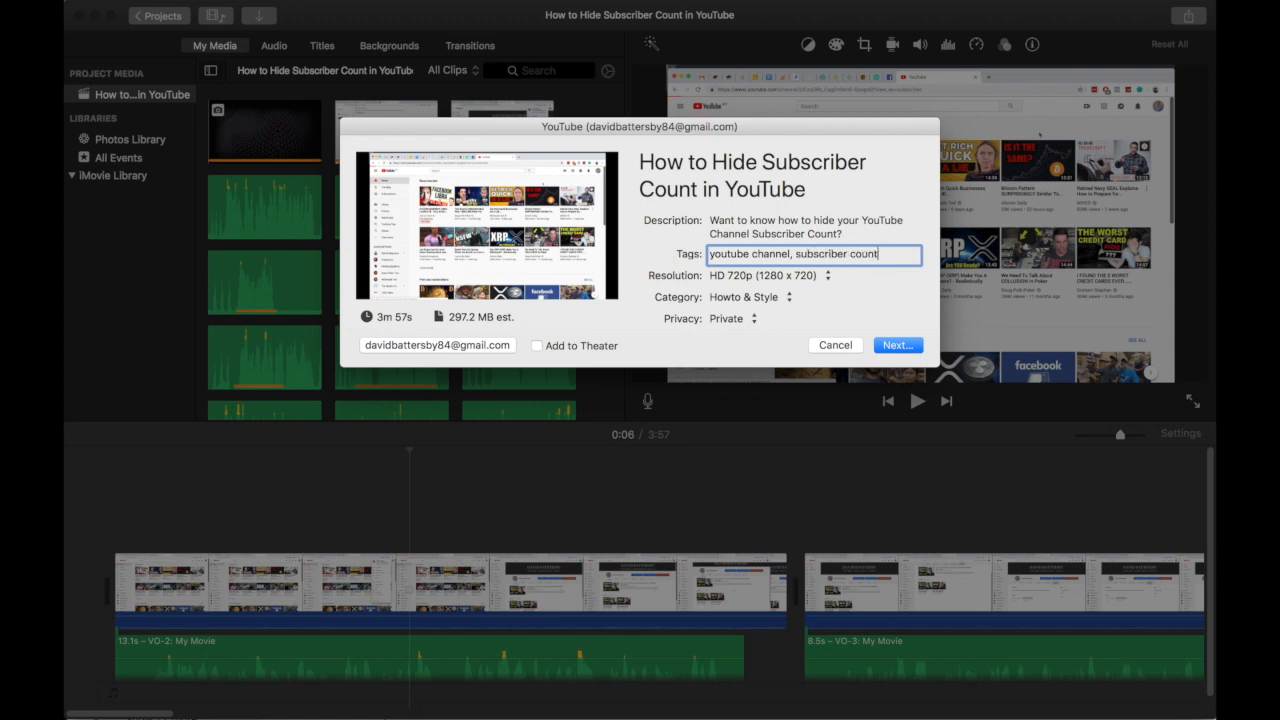
text(, hide channel subscriber count)
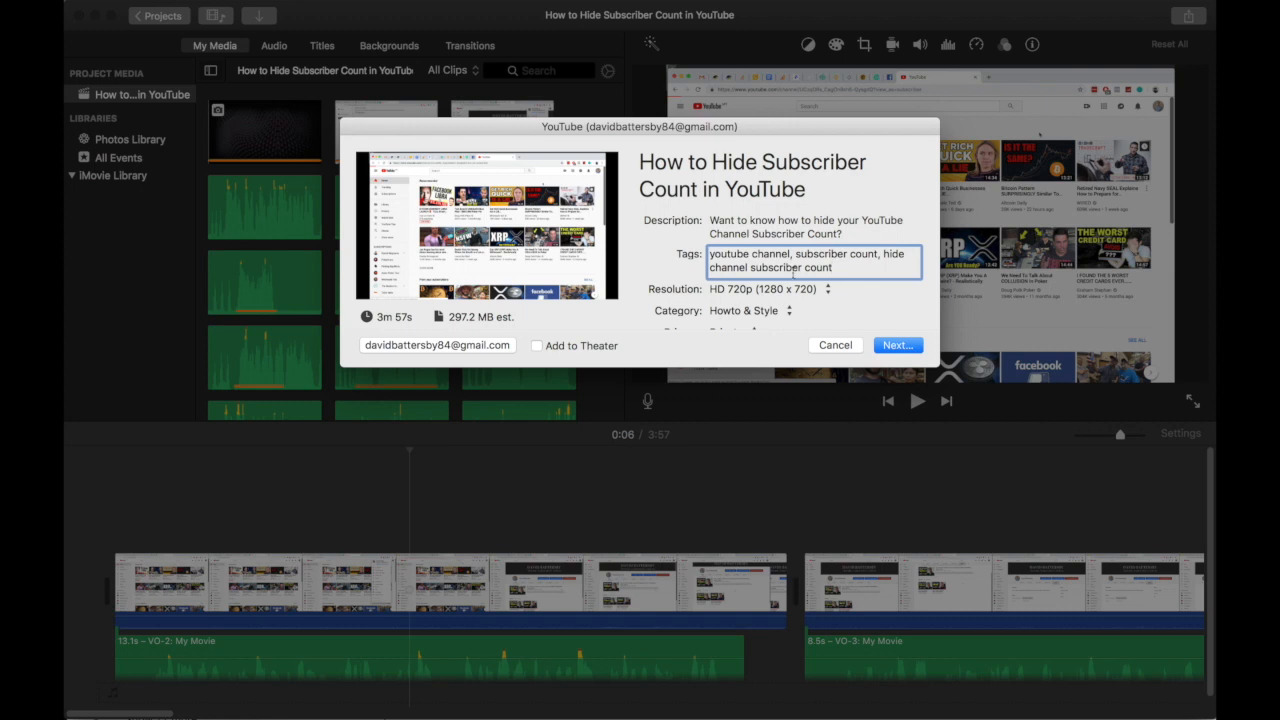
Step: Choose Howto & Style as the video category and Private as its privacy setting
scroll(740, 290, down, 2)
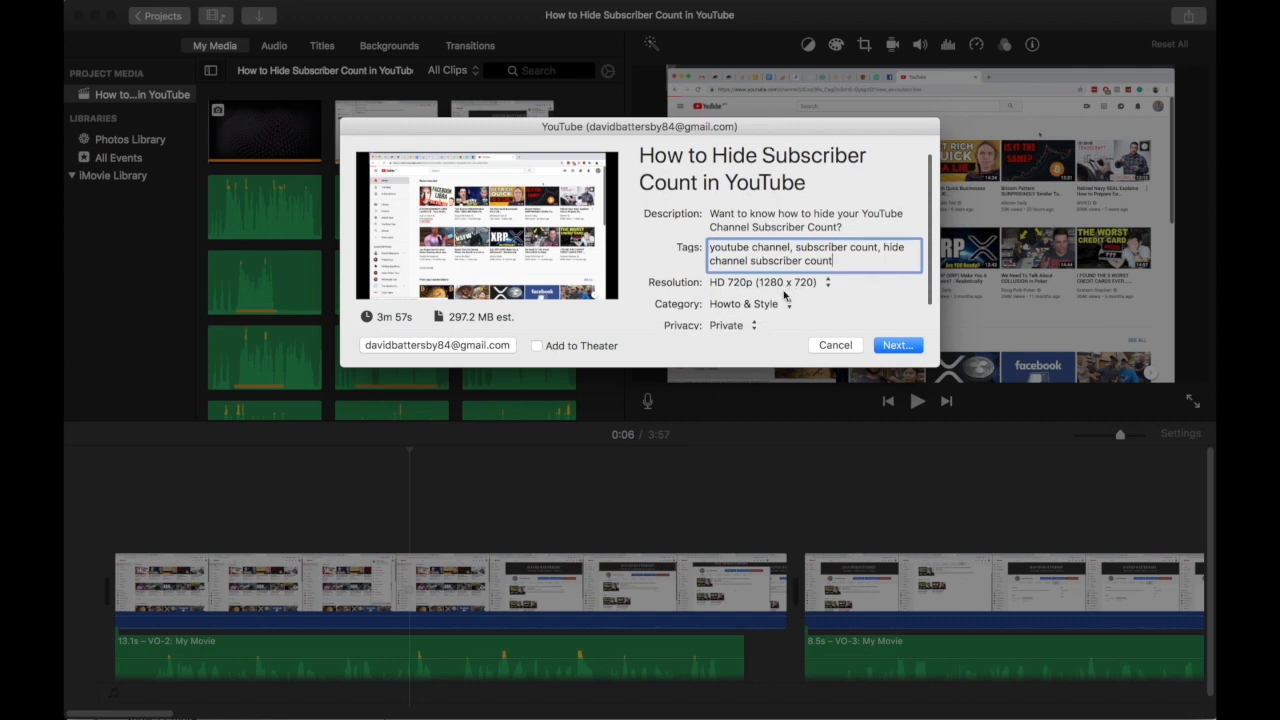
click(724, 287)
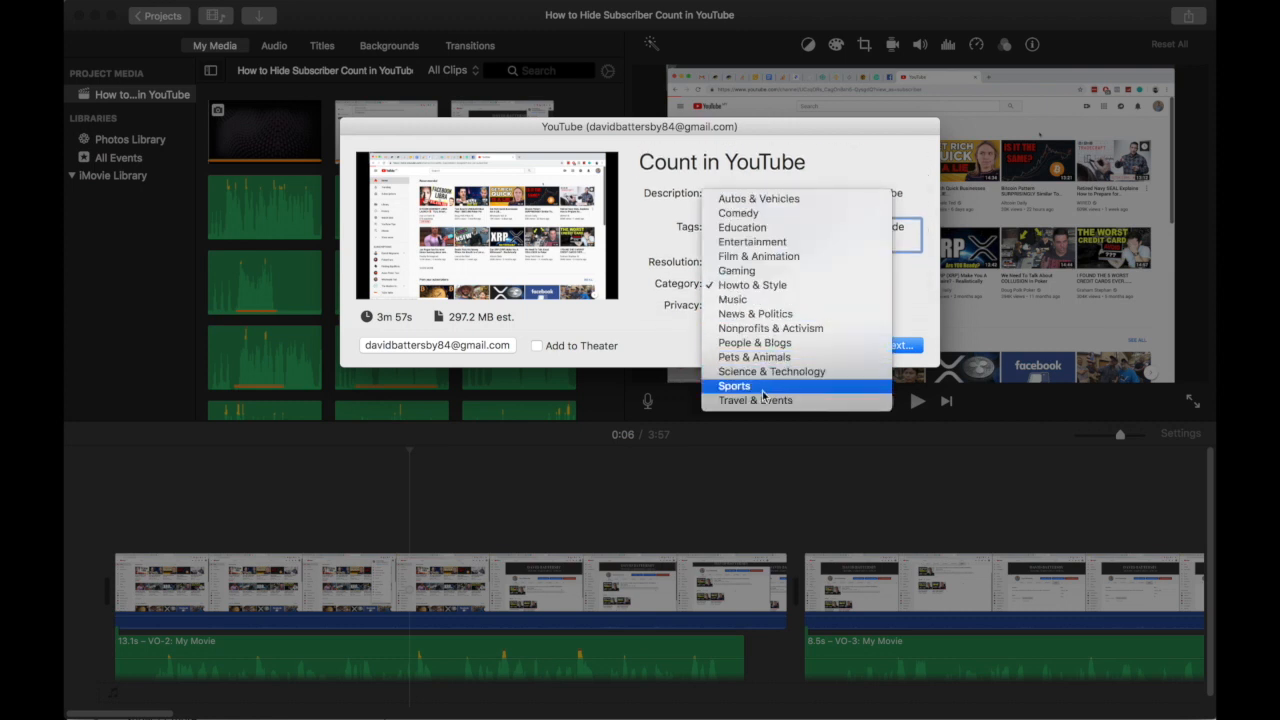
click(757, 287)
click(756, 285)
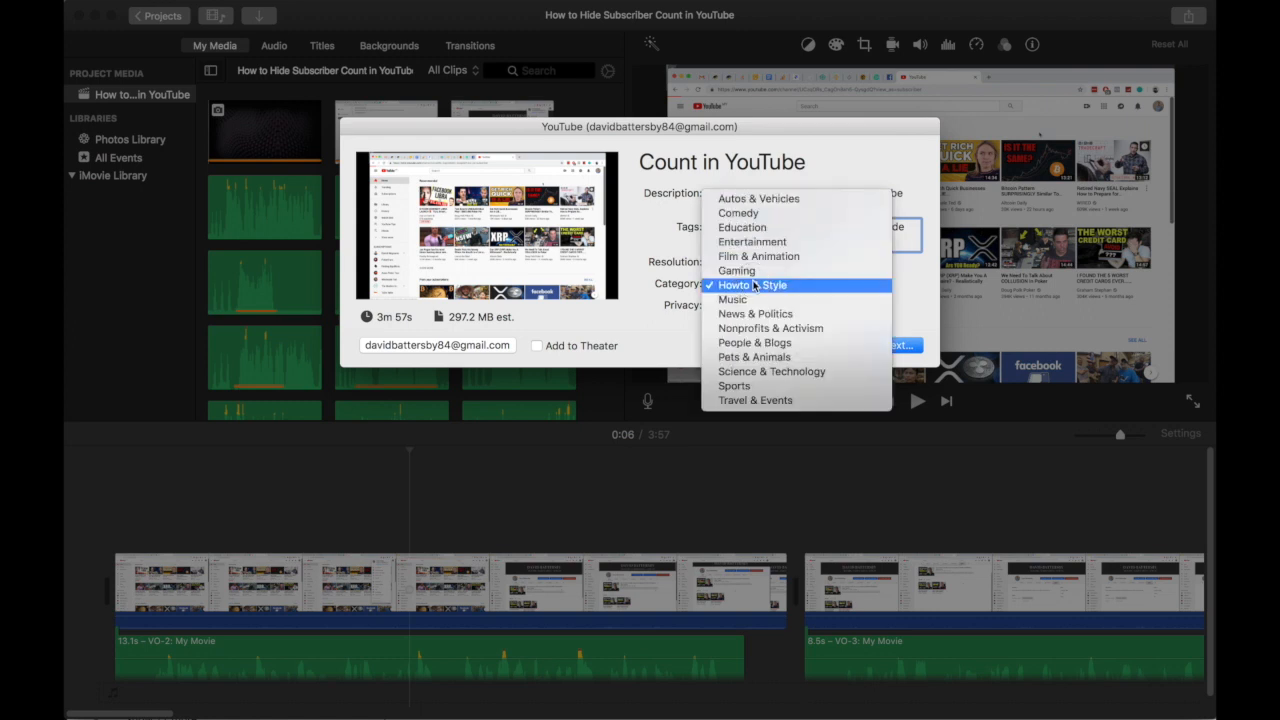
click(755, 287)
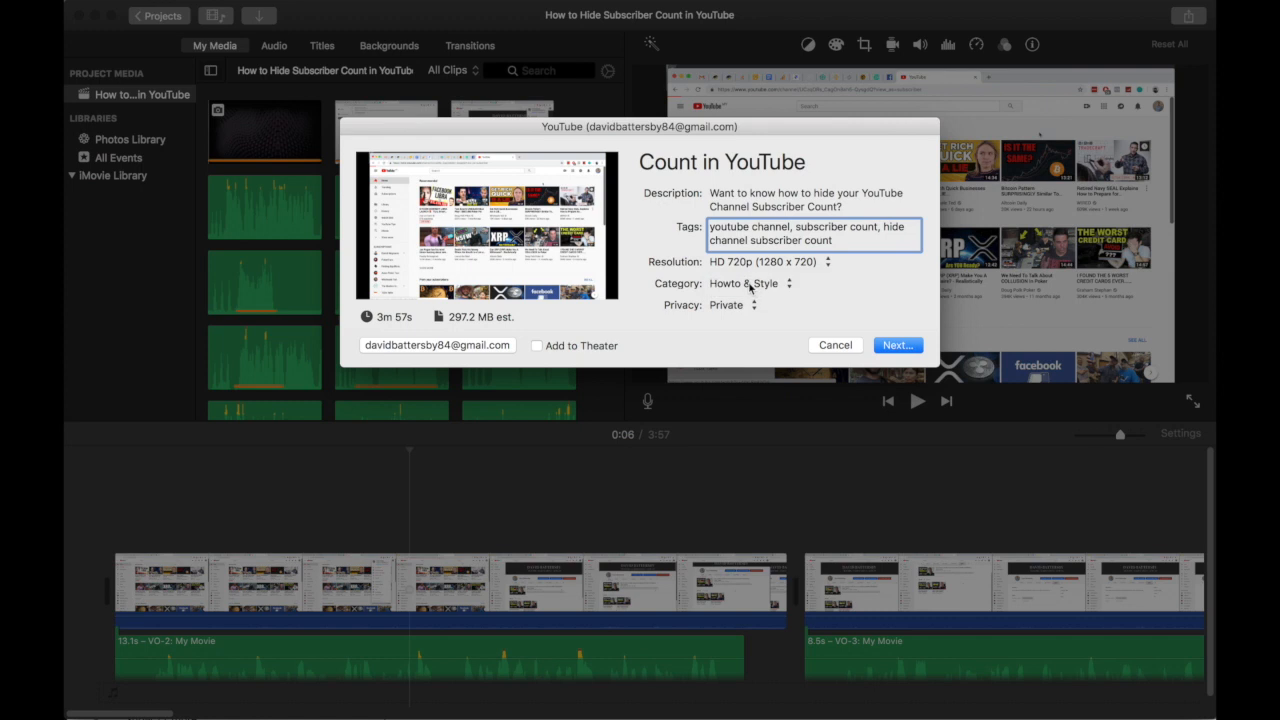
click(740, 309)
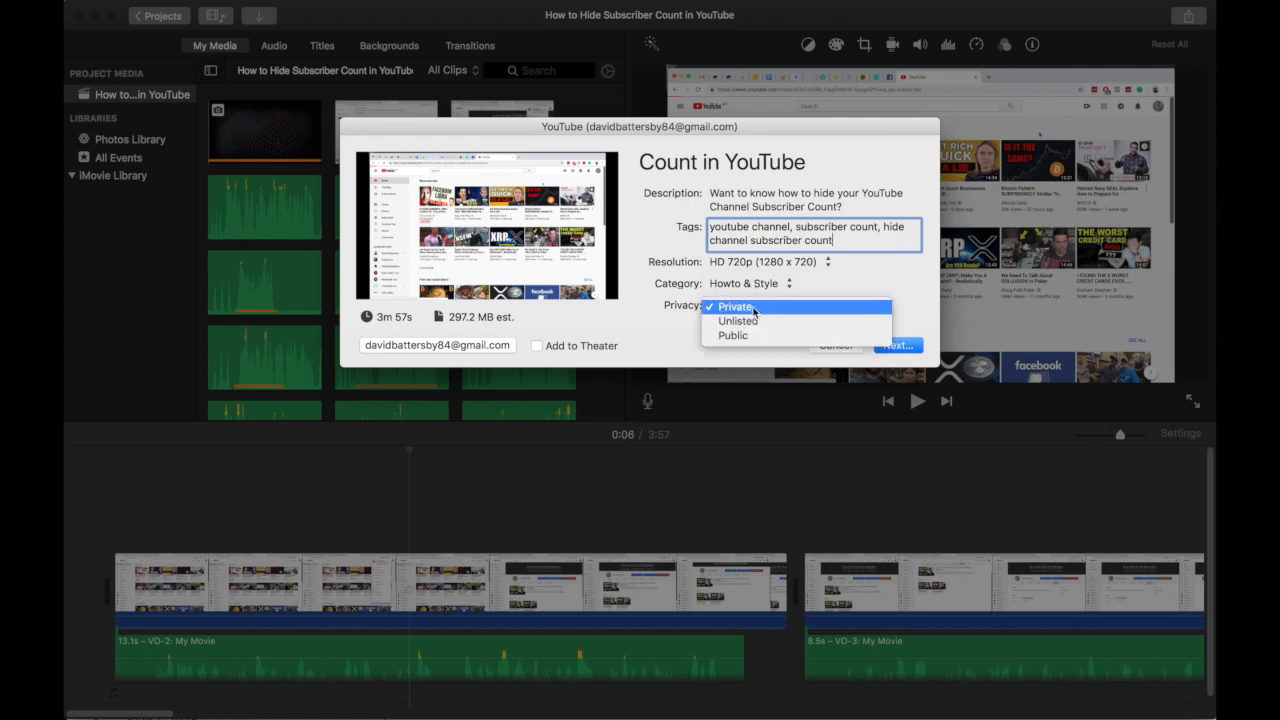
click(739, 308)
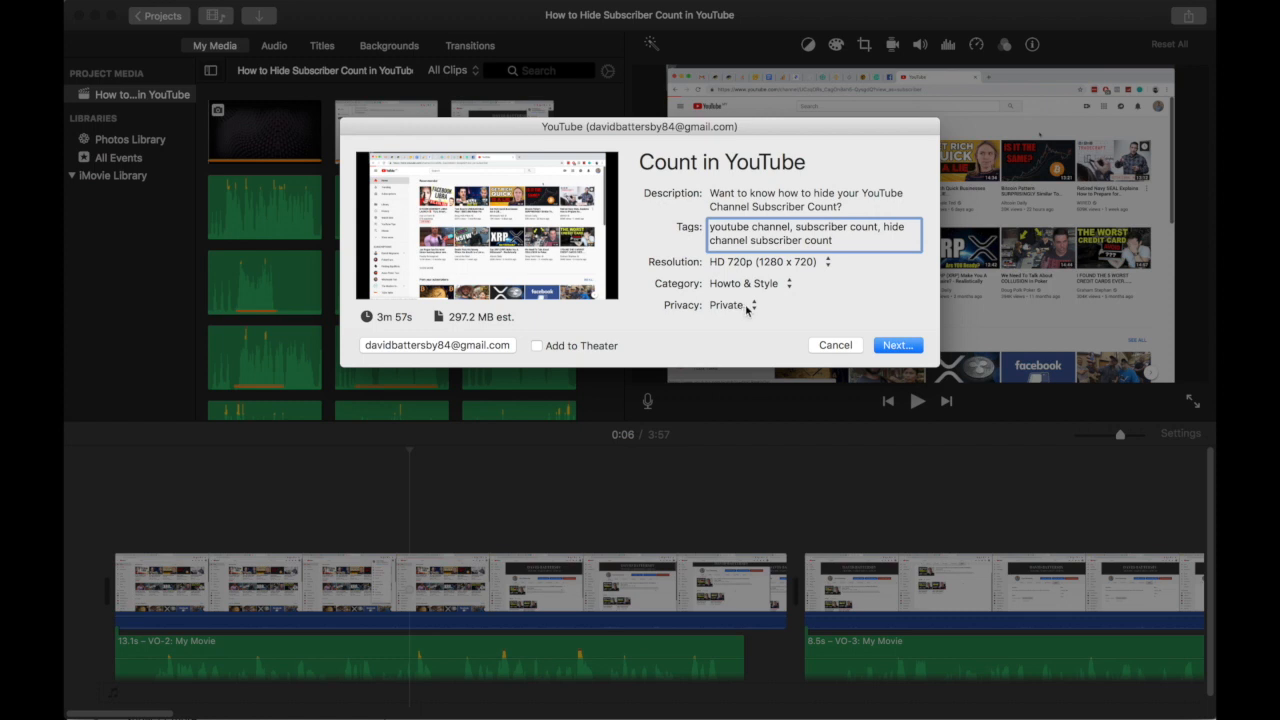
Step: View the Google account chooser for the YouTube sign-in in the browser and return to the sharing dialog in iMovie
click(434, 347)
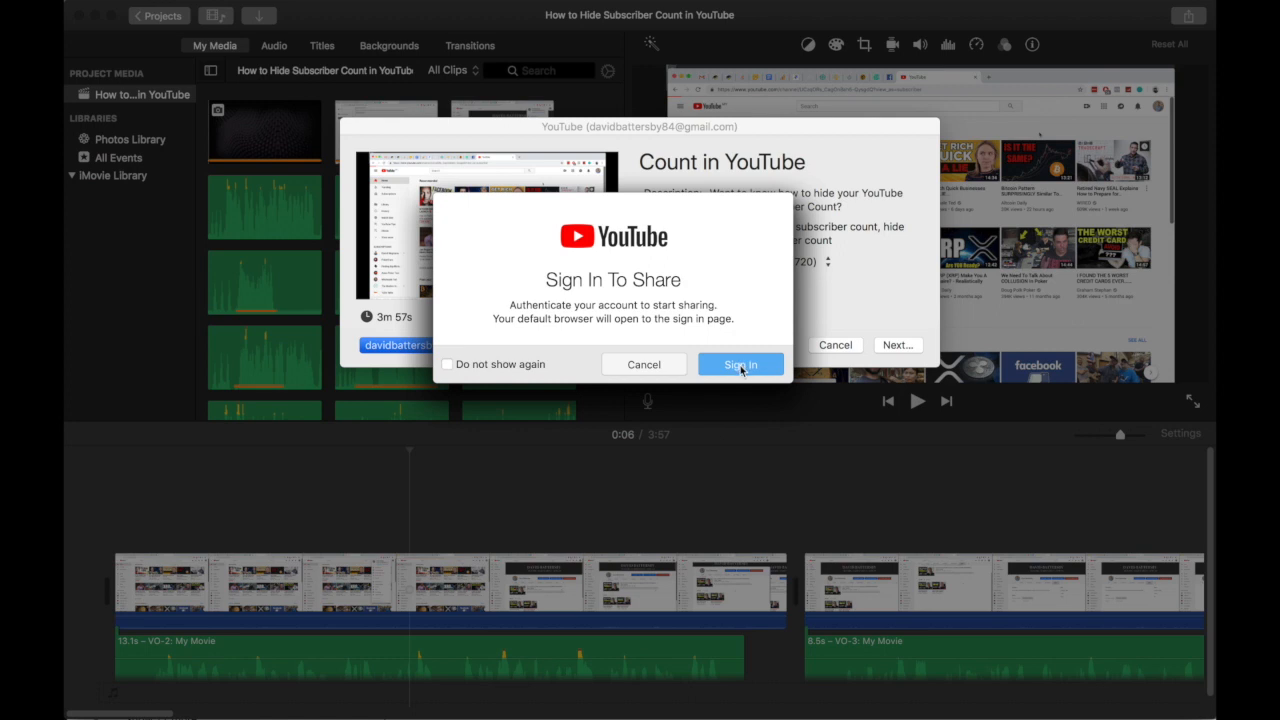
click(741, 366)
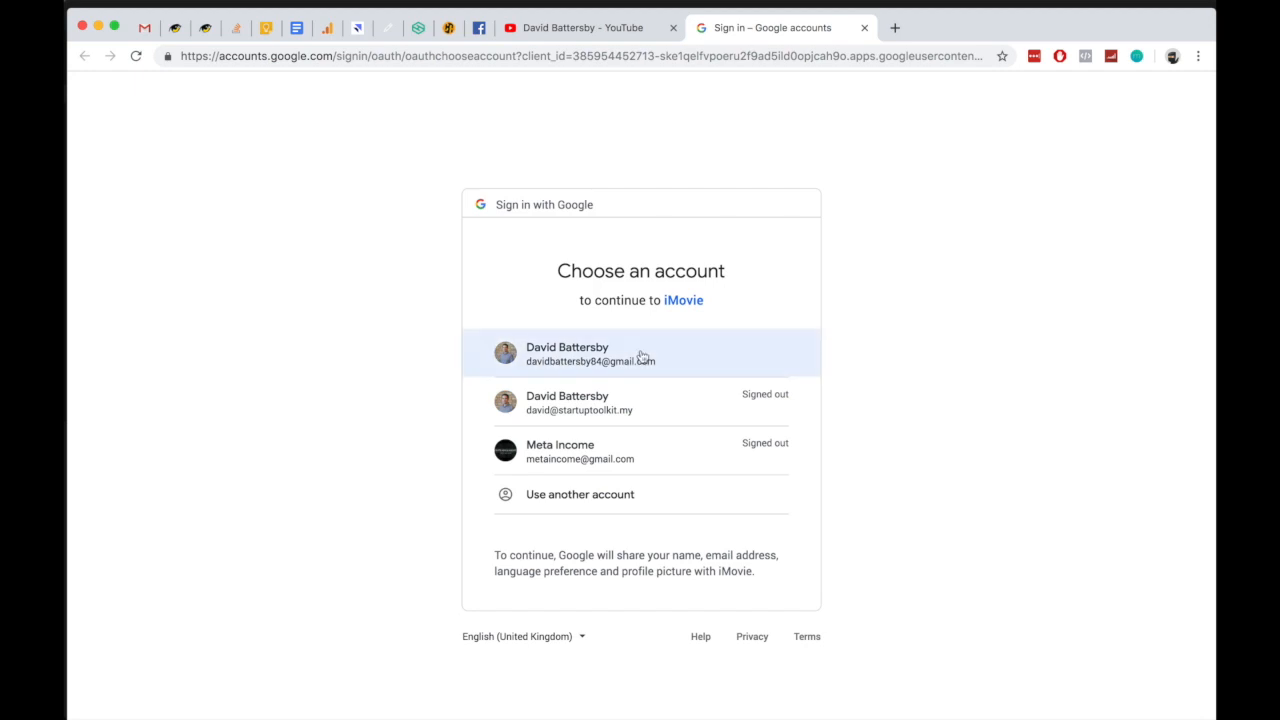
key(super+Tab)
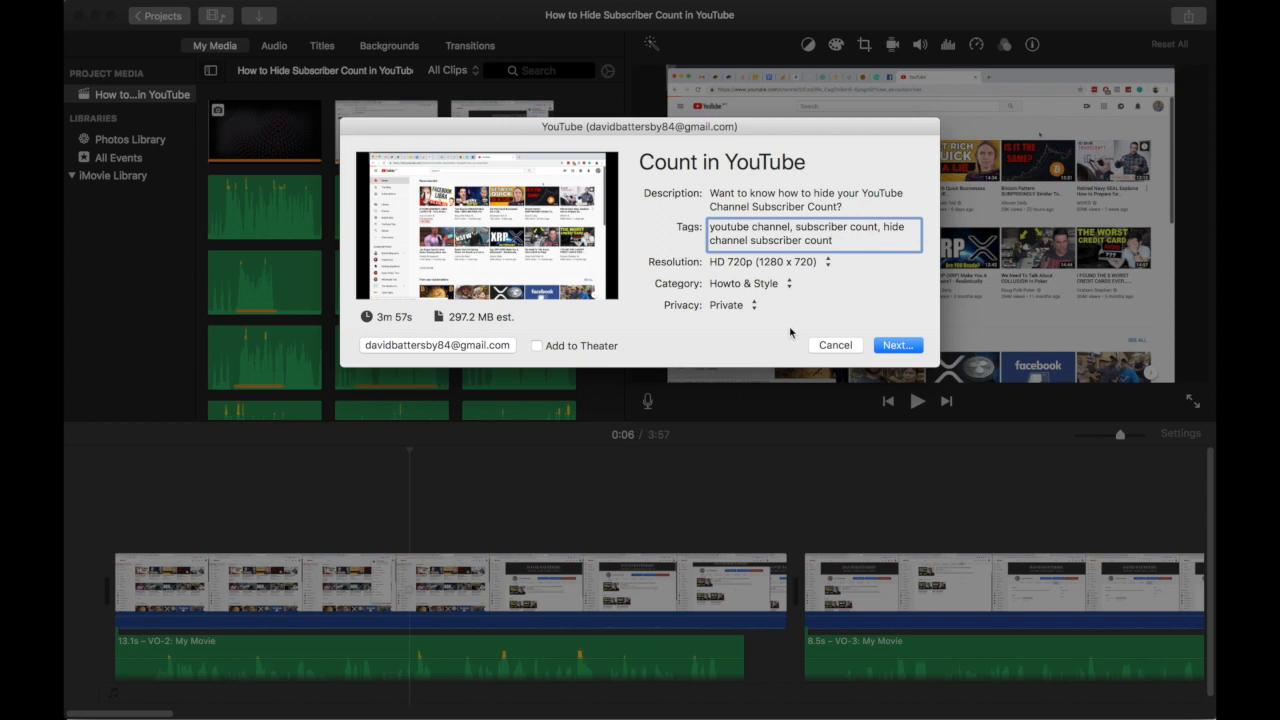
Step: Publish the video to YouTube under the YouTube Terms of Service and check the publishing progress
click(896, 345)
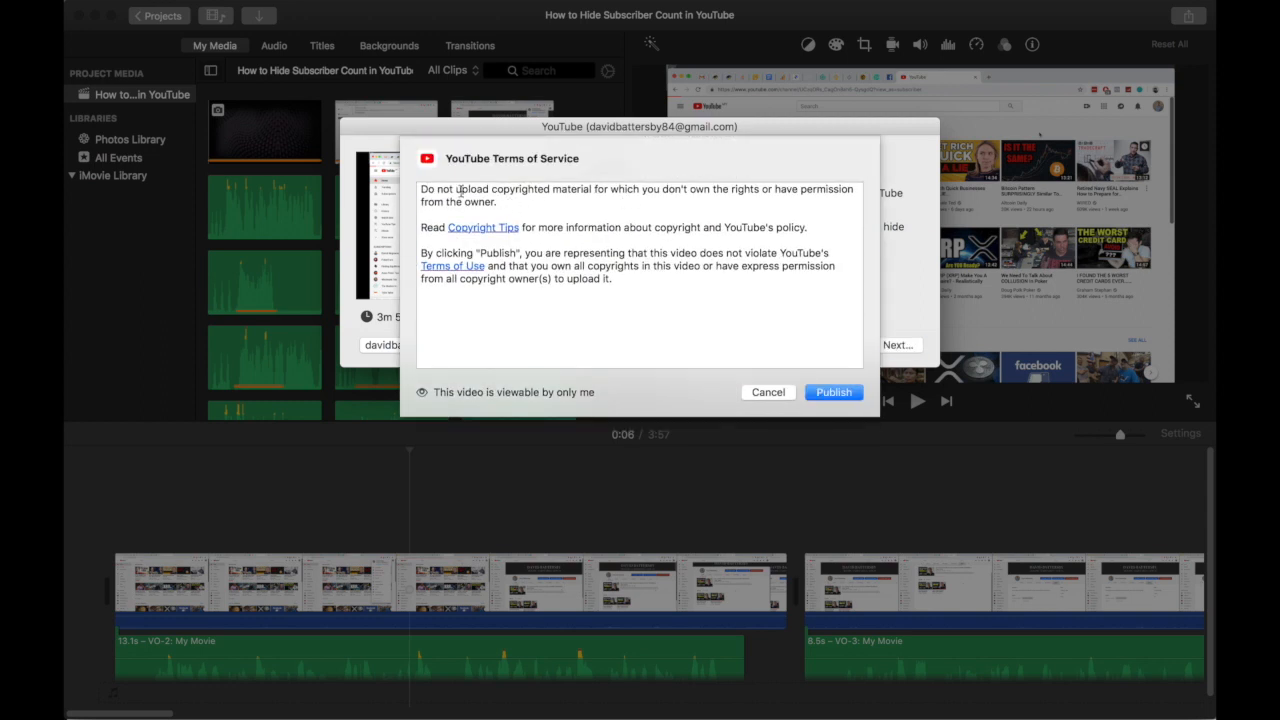
drag(427, 192, 591, 190)
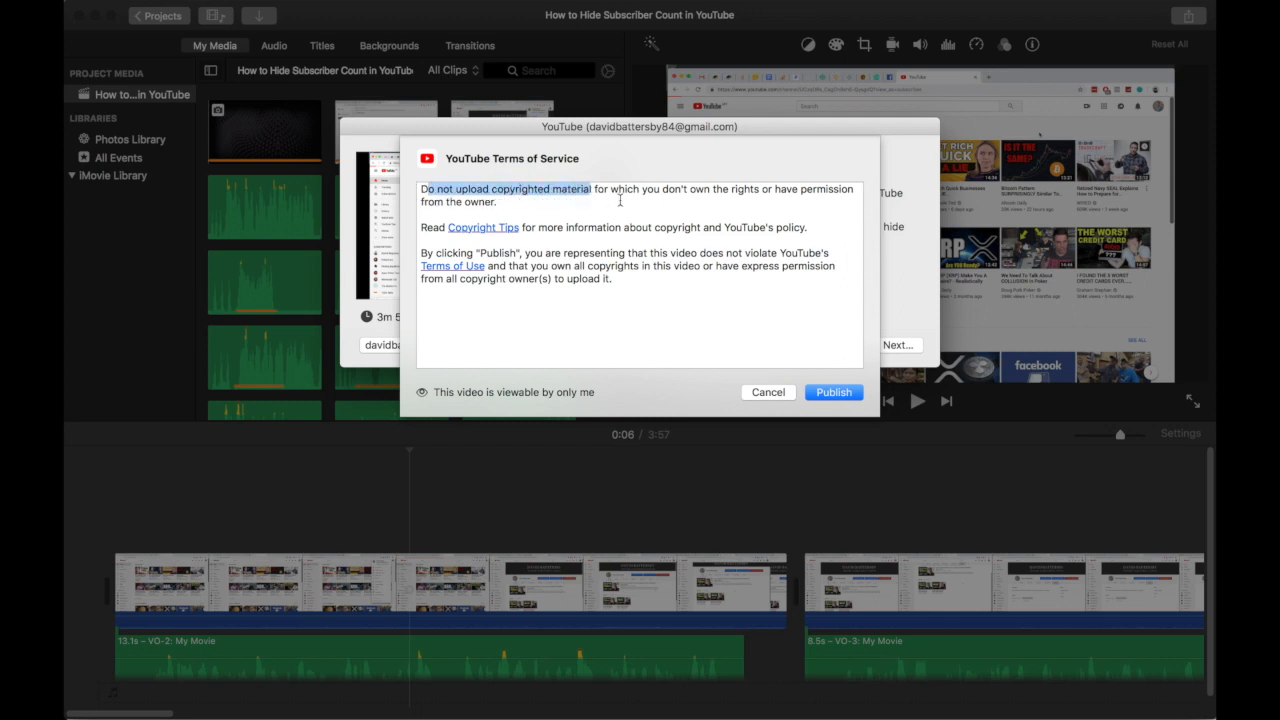
click(529, 213)
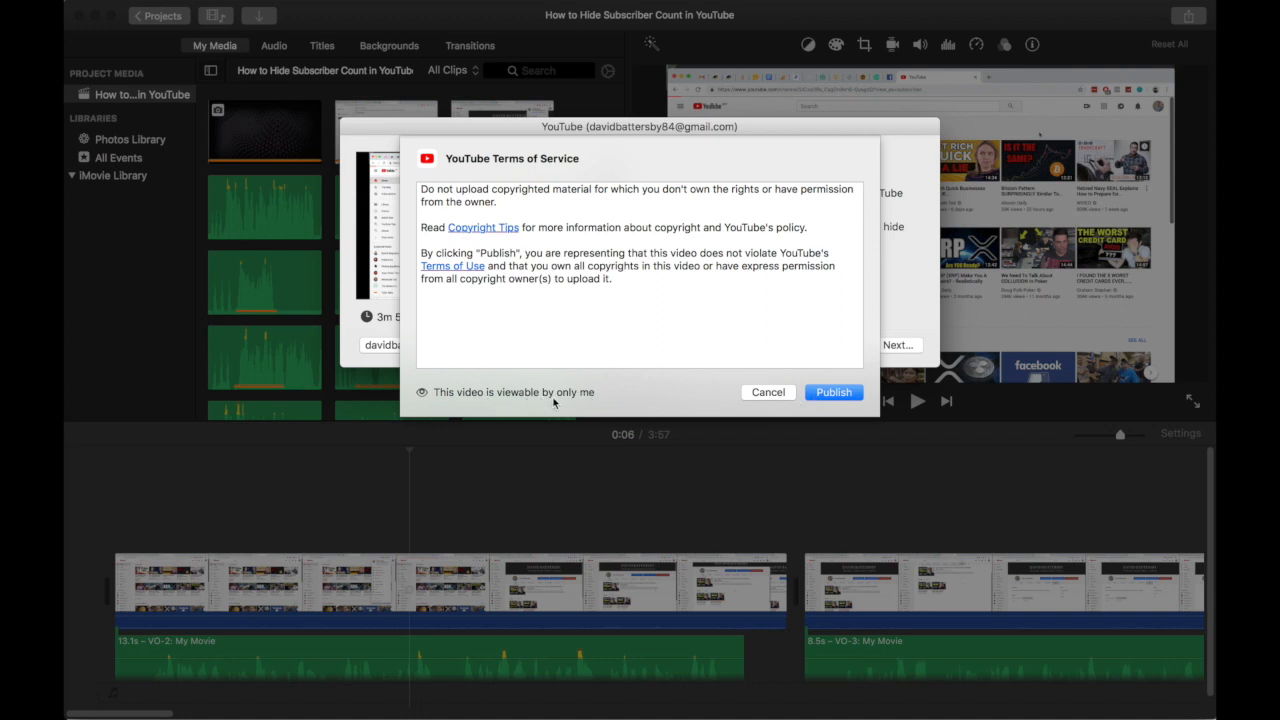
click(833, 209)
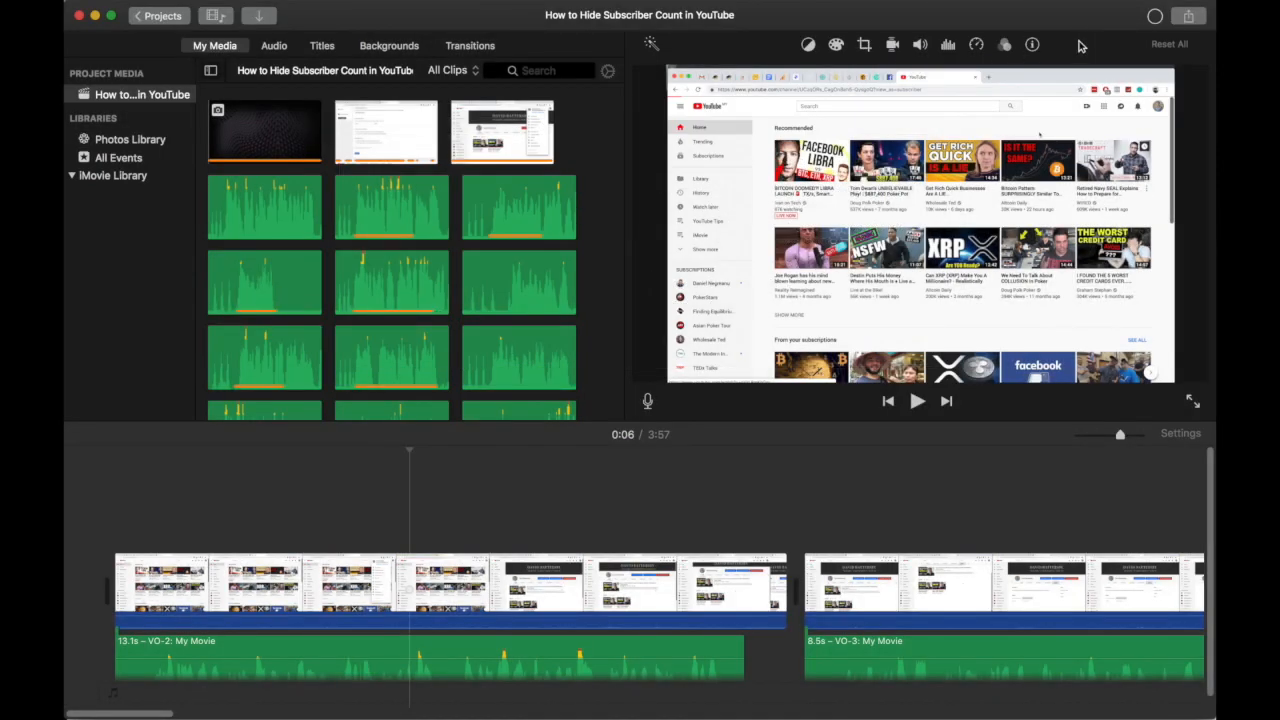
click(1156, 18)
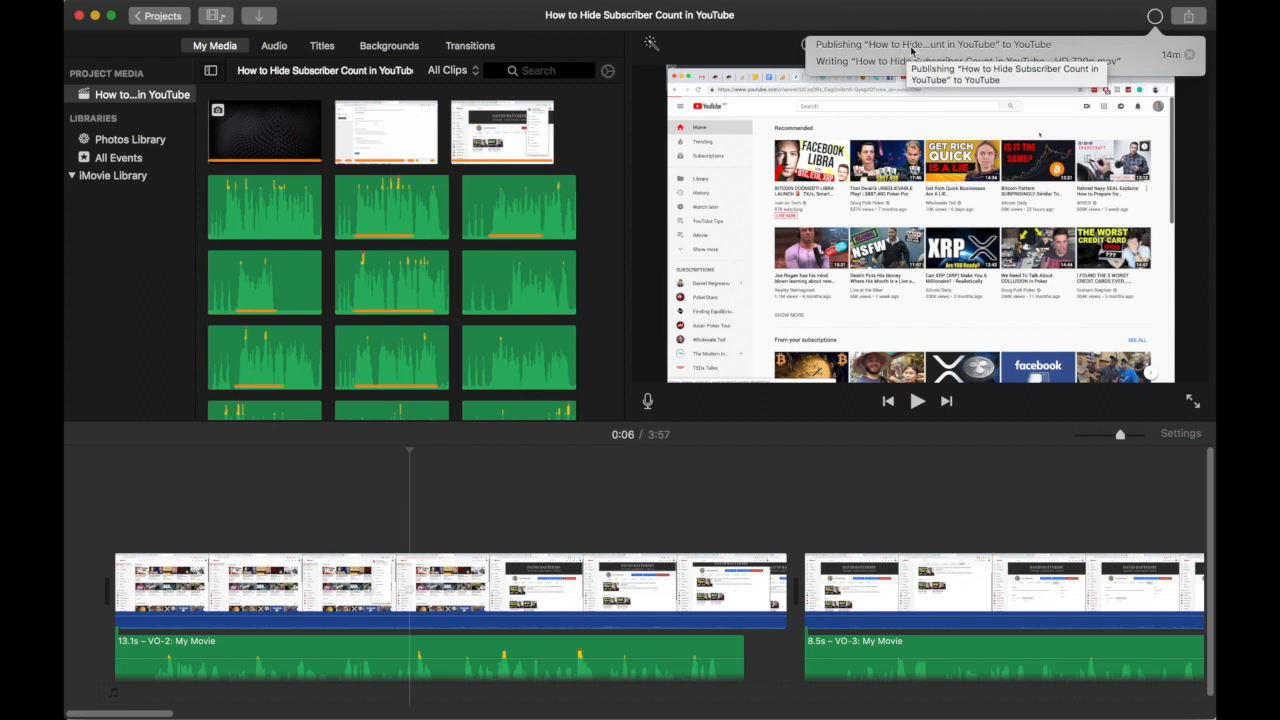
click(1109, 26)
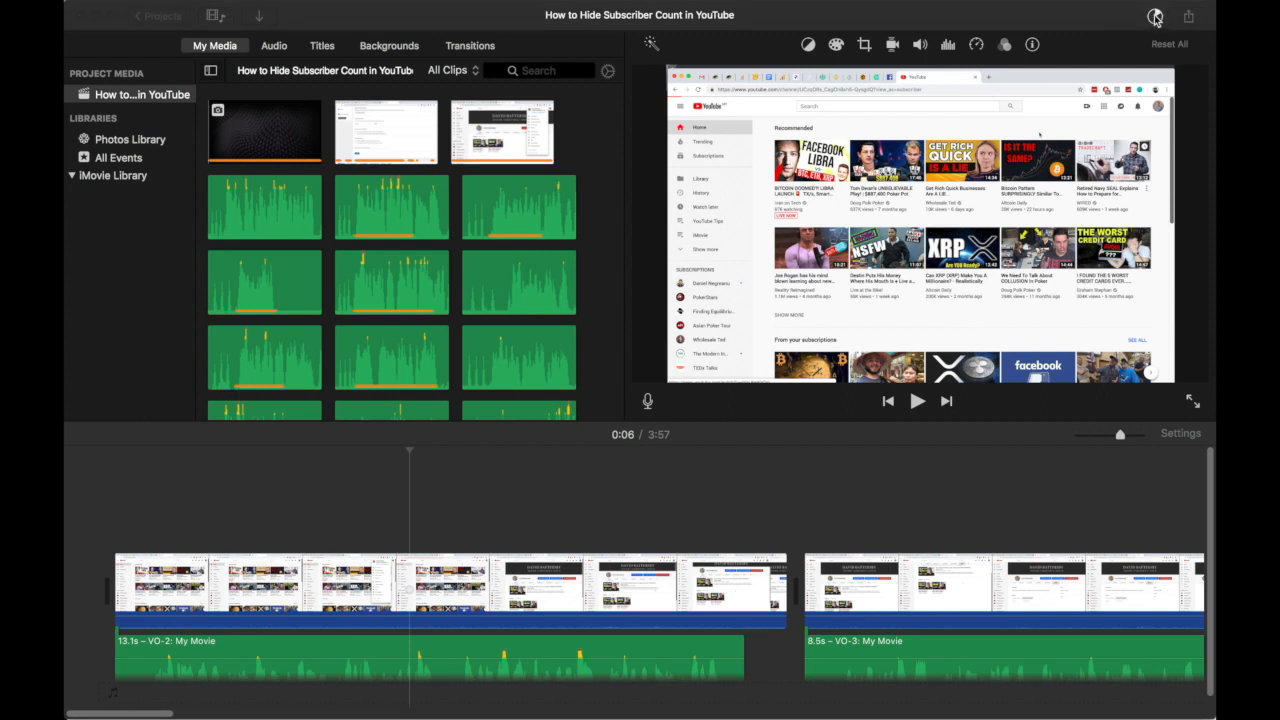
Step: View the progress details of the running YouTube publishing job
click(1155, 18)
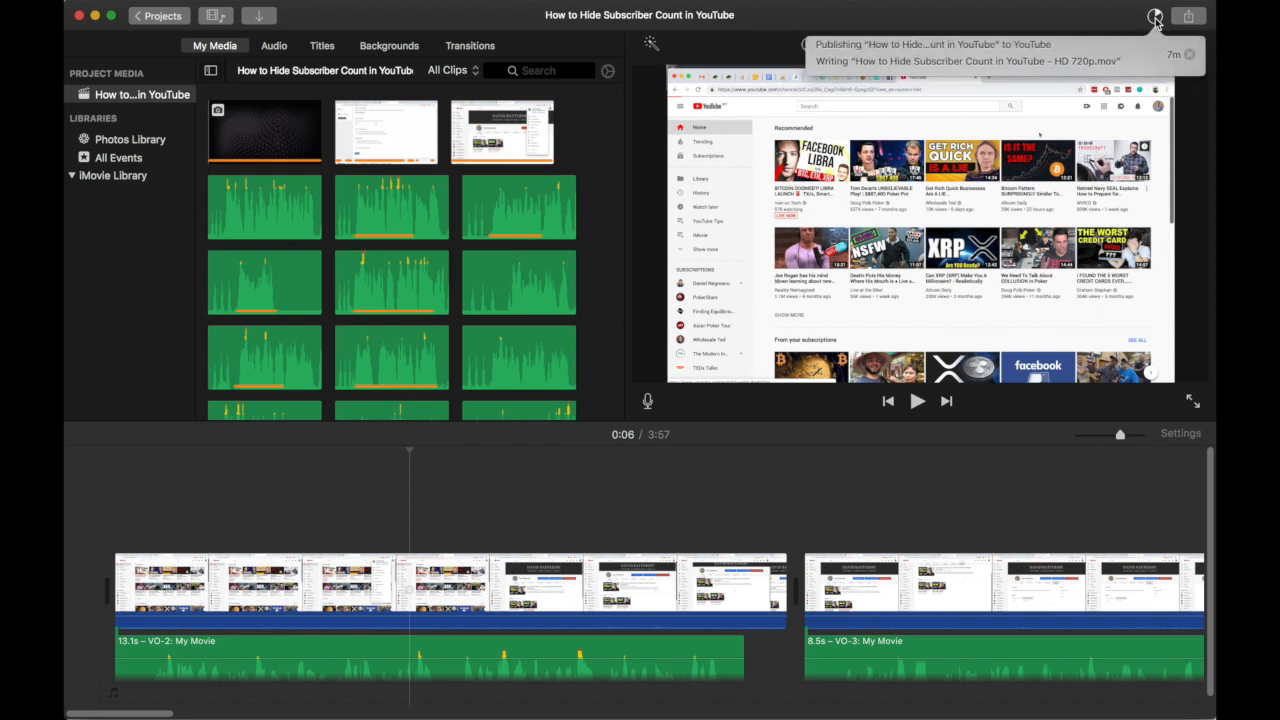
click(1104, 27)
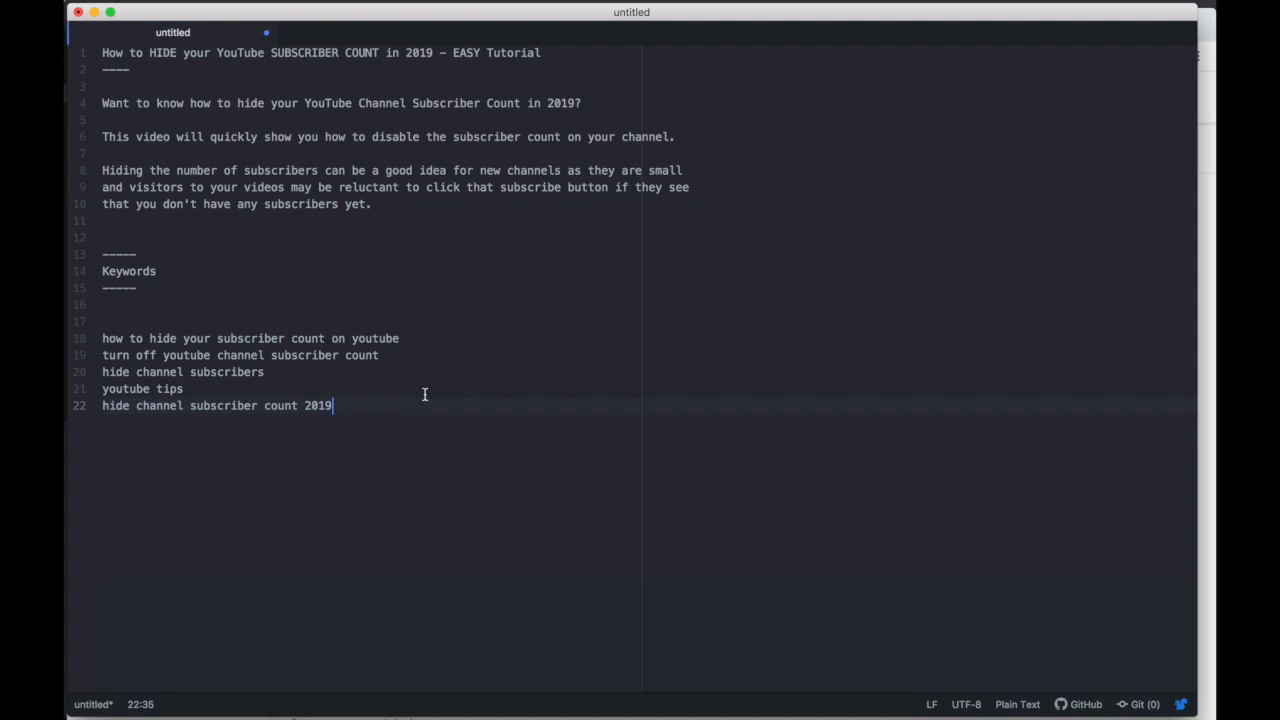
Step: Switch to the text editor and add "disable youtube channel count" as the last entry of the keywords list
key(Return)
text(disable channel count)
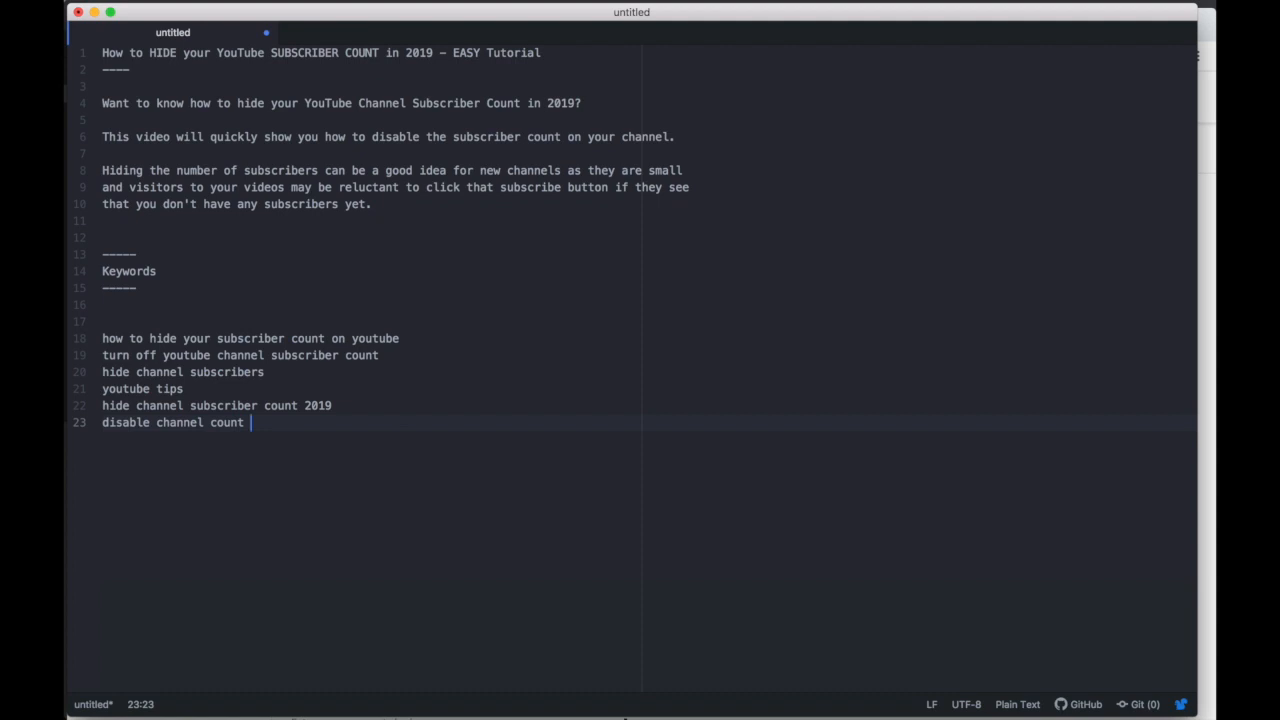
text( youtube)
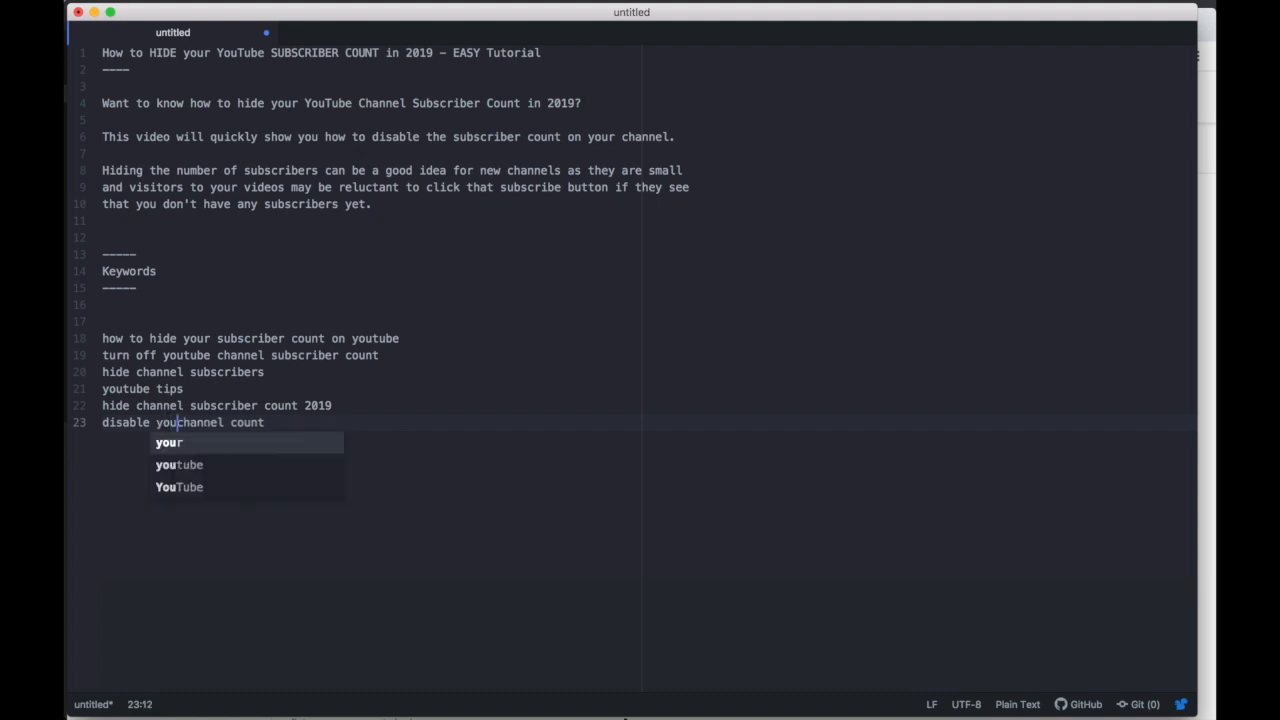
key(super+Right)
key(BackSpace)
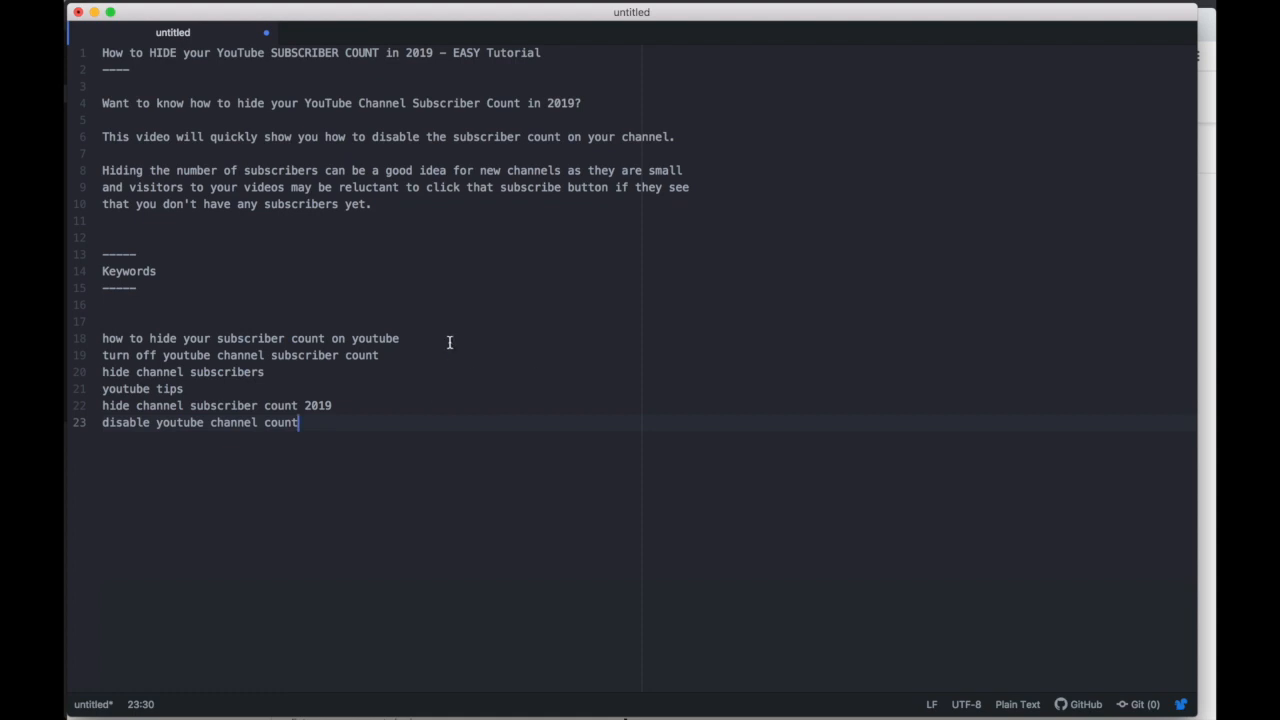
click(384, 289)
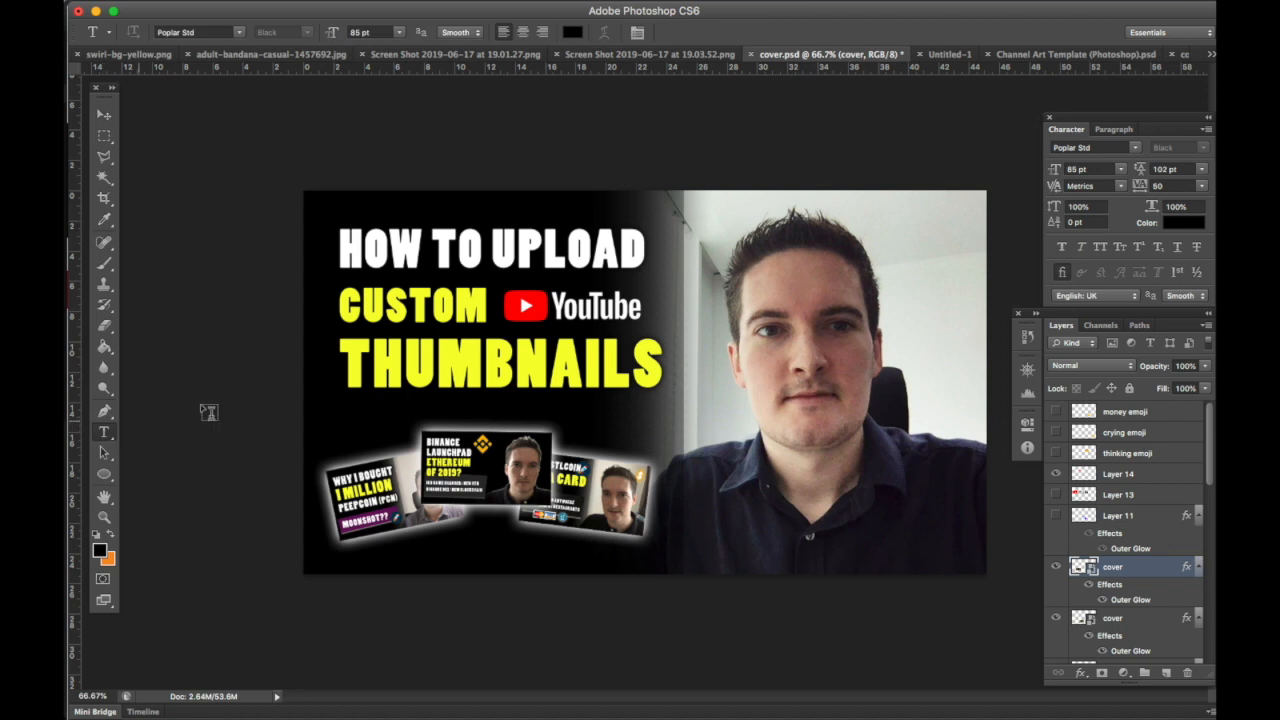
Step: Switch to Photoshop and delete the word THUMBNAILS from the headline text of cover.psd
click(404, 361)
drag(655, 360, 406, 360)
key(BackSpace)
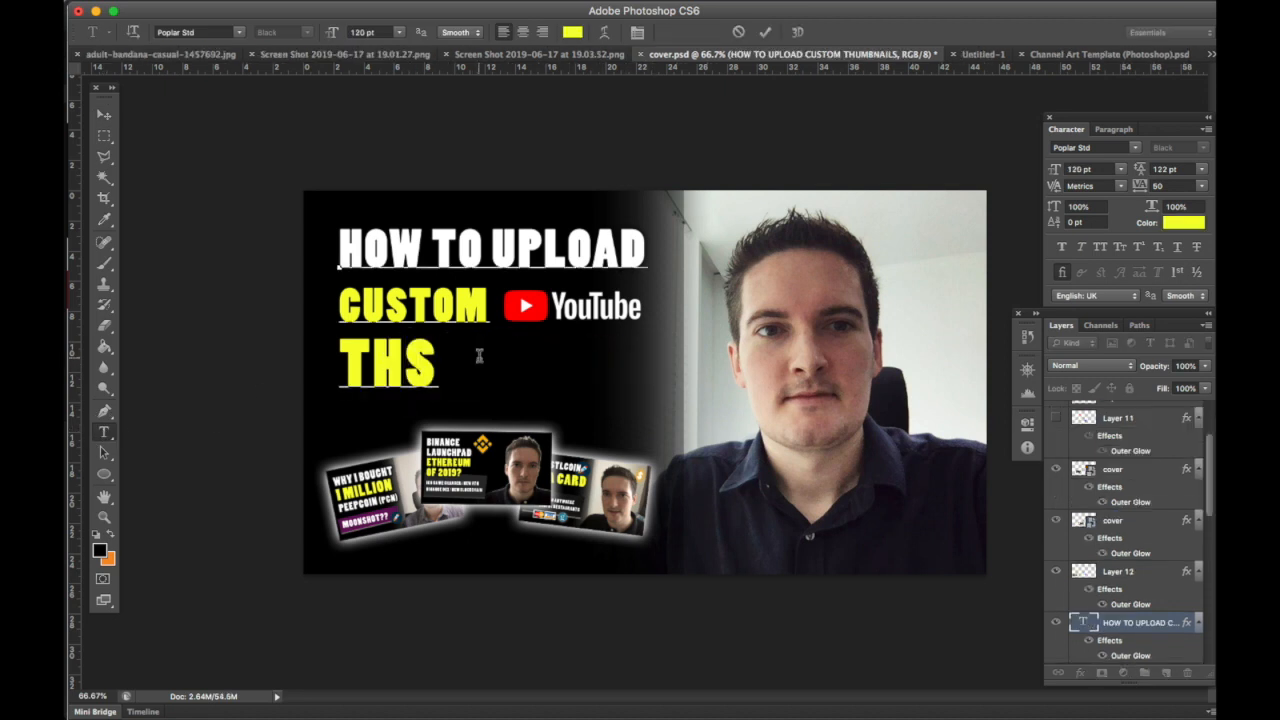
key(BackSpace)
key(BackSpace)
key(BackSpace)
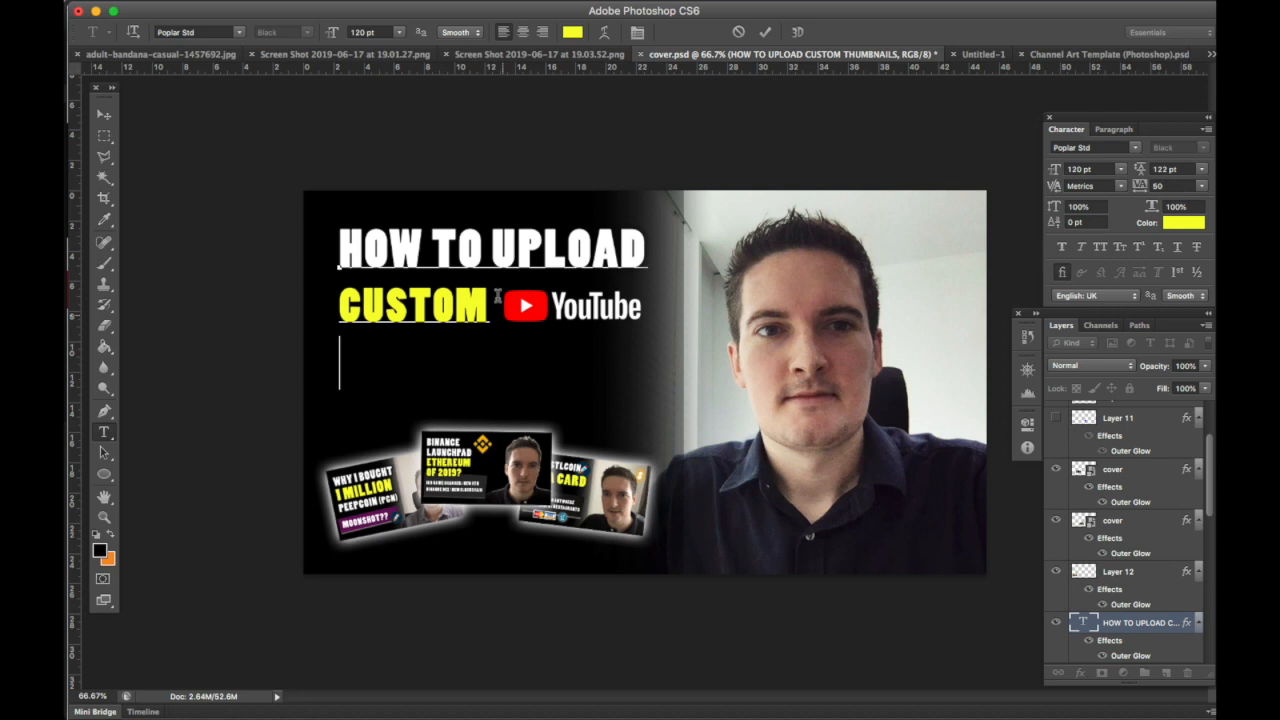
Step: Replace the word UPLOAD with HIDE in the first line of the headline text
click(500, 250)
key(Right)
key(Right)
key(Right)
key(Right)
key(Right)
key(Right)
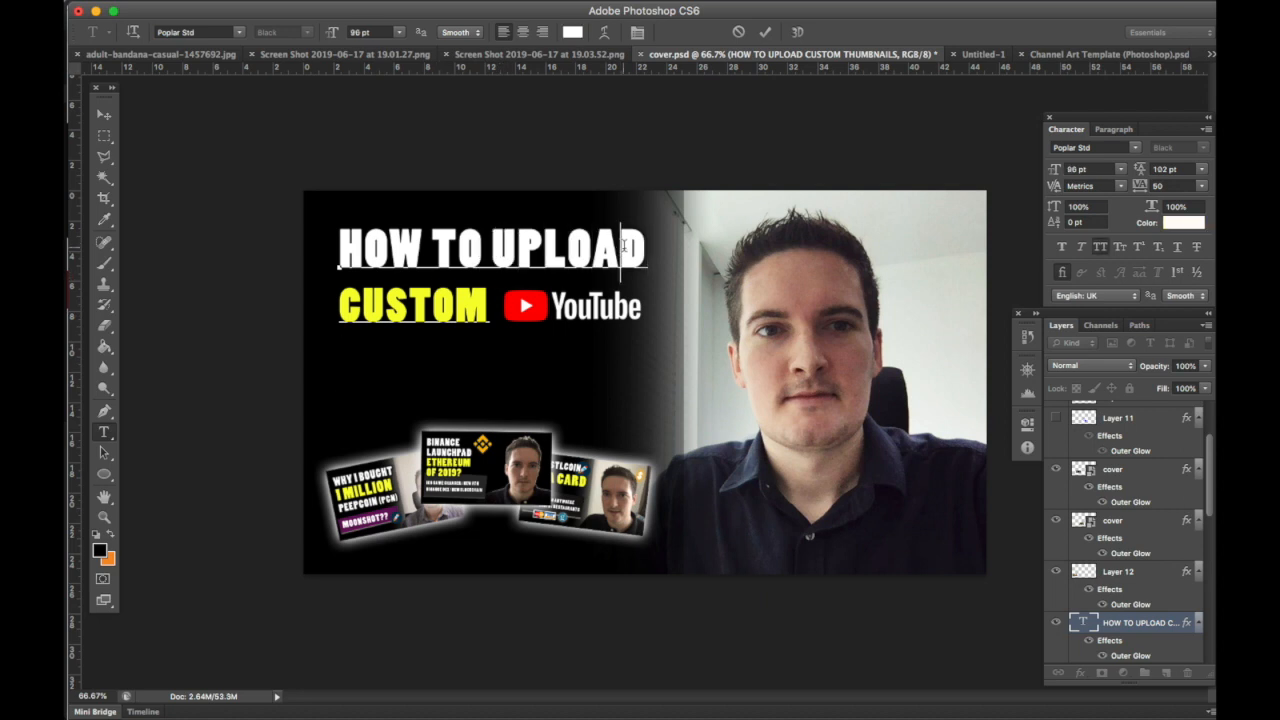
key(BackSpace)
key(BackSpace)
key(BackSpace)
key(BackSpace)
key(BackSpace)
key(BackSpace)
text(HIDE)
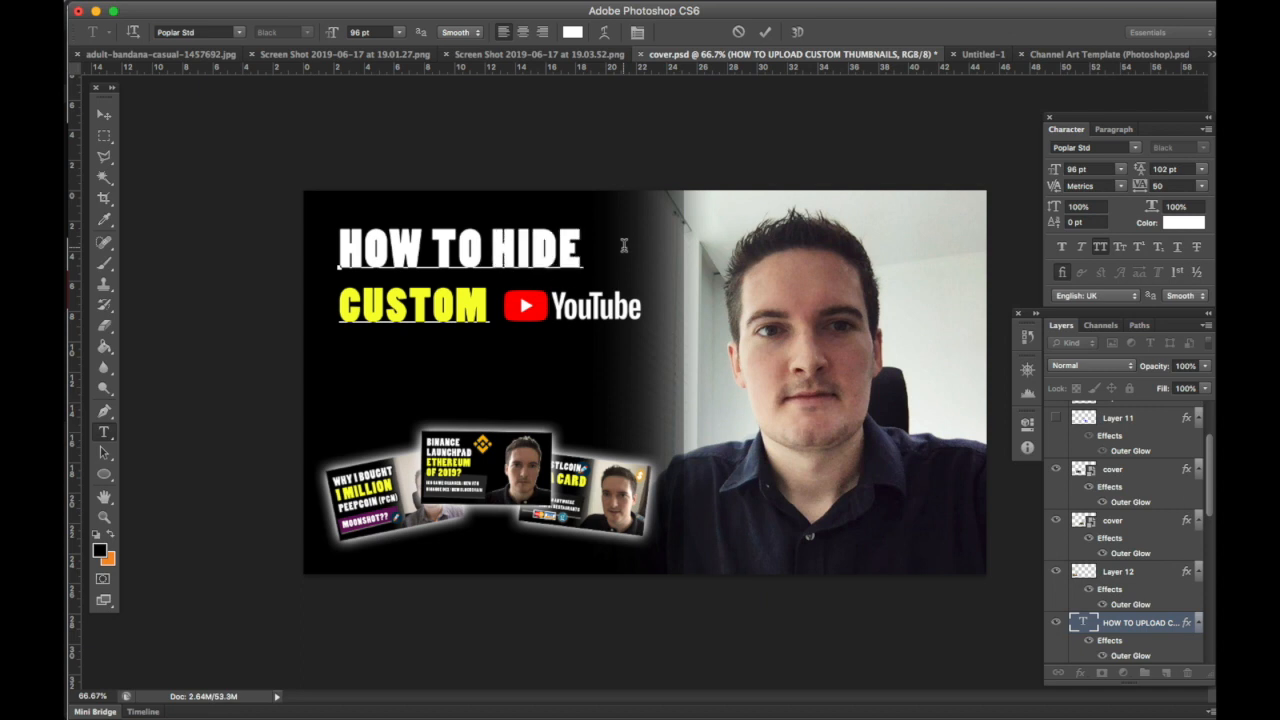
Step: Replace CUSTOM with SUBSCRIBER in the second headline line and add COUNT on the line below
key(Down)
key(Left)
key(BackSpace)
key(BackSpace)
key(BackSpace)
key(BackSpace)
key(BackSpace)
key(BackSpace)
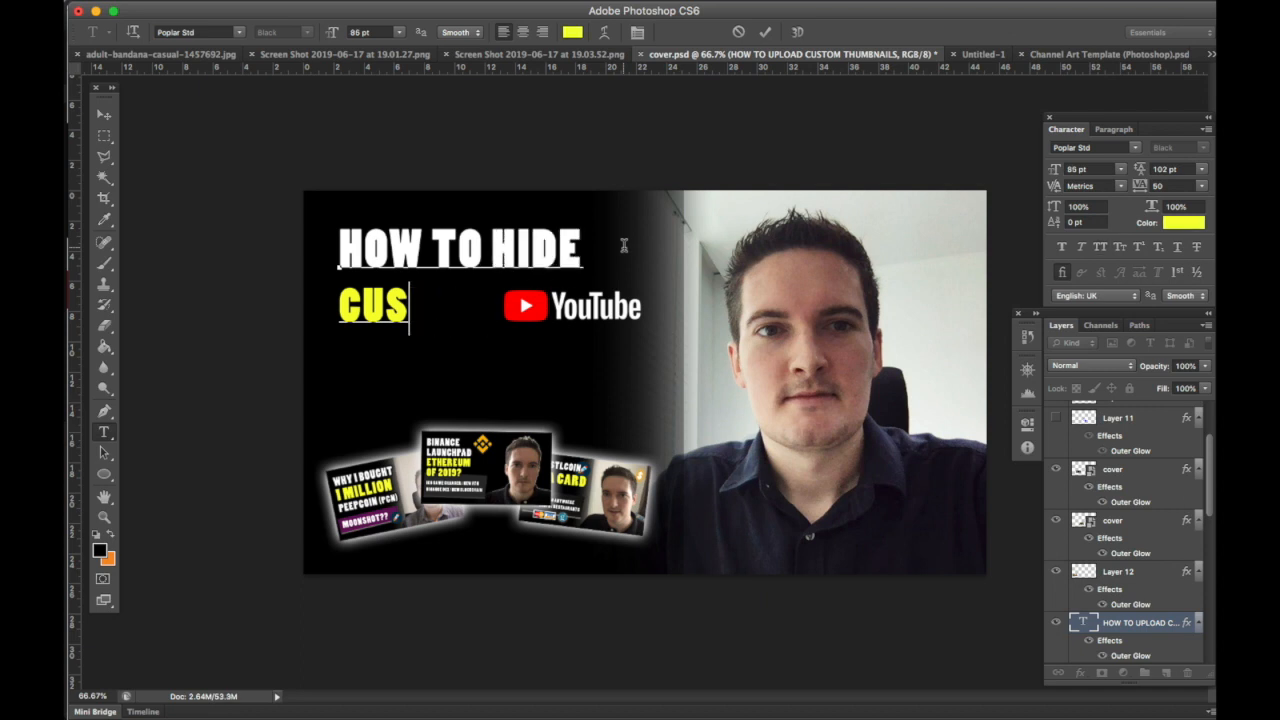
text(SUBSCRIBER)
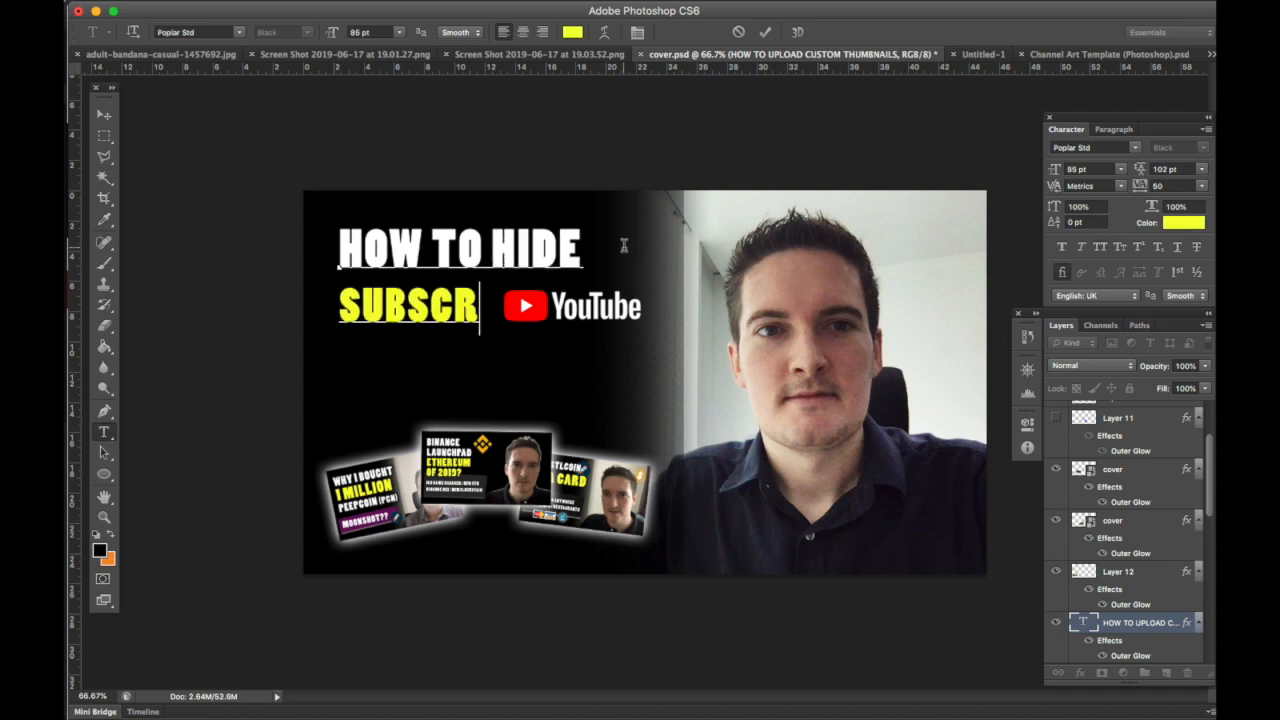
key(Return)
text(COUNT)
Step: Move the YouTube logo down from the second headline line to the level of the third line
click(104, 115)
right_click(527, 308)
click(530, 311)
drag(527, 308, 494, 364)
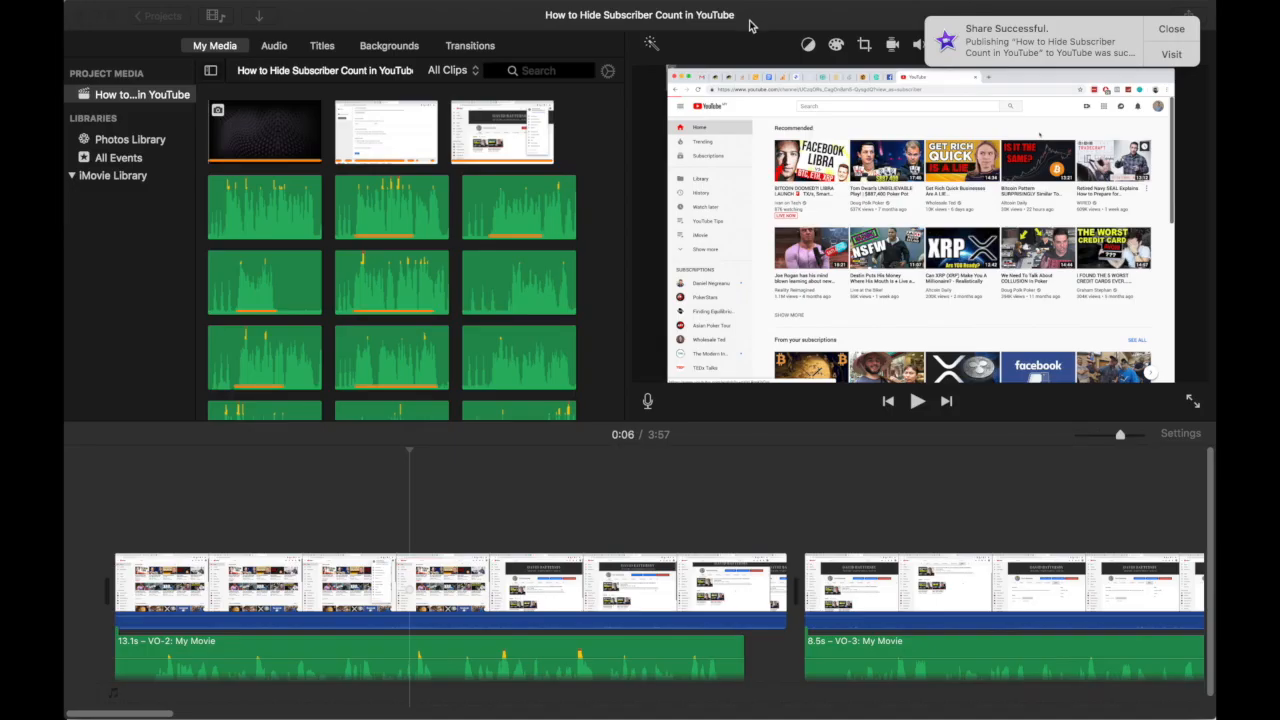
Step: Visit the published video on YouTube from iMovie's share notification and review its processing notice and description
click(1067, 49)
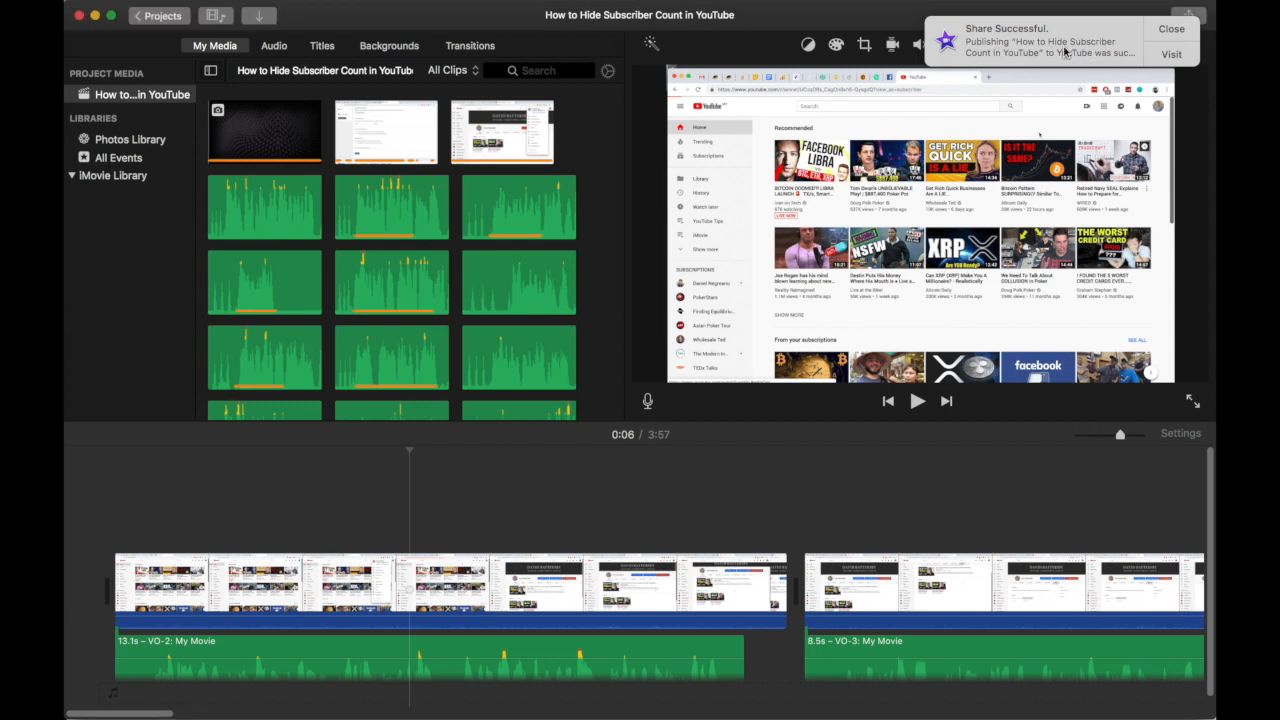
click(1172, 55)
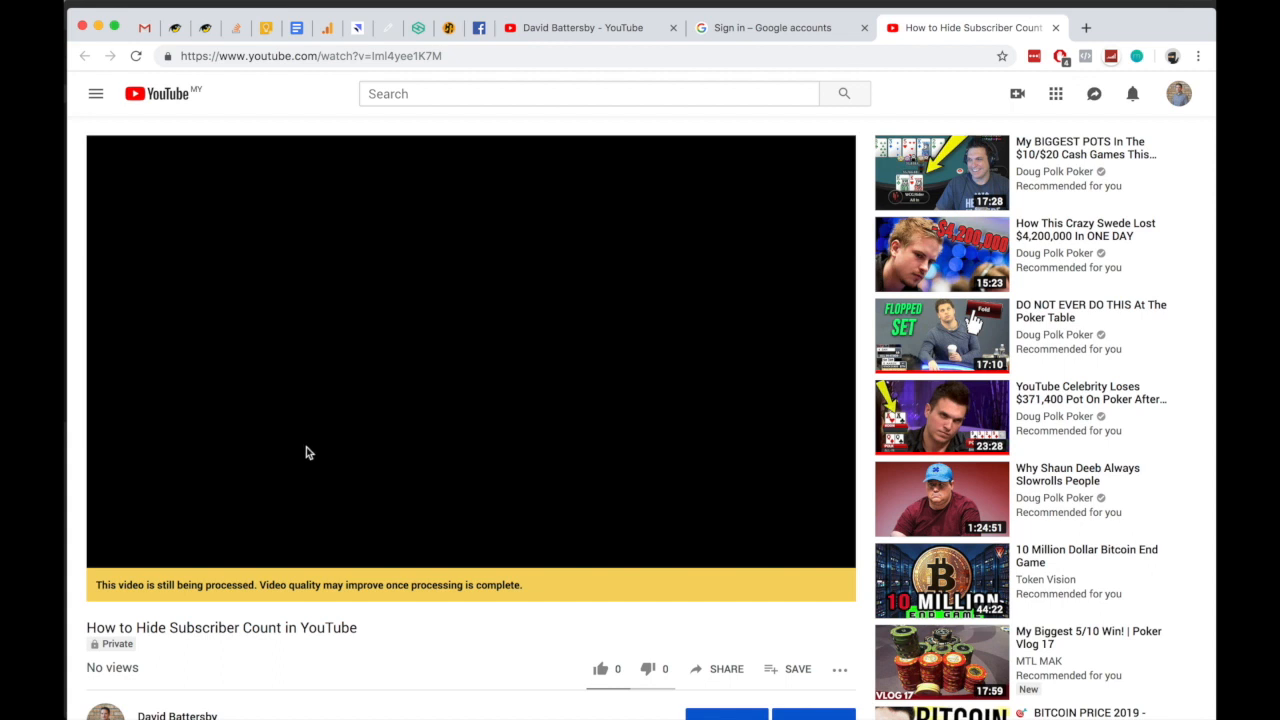
drag(112, 582, 217, 588)
click(282, 588)
scroll(511, 588, down, 3)
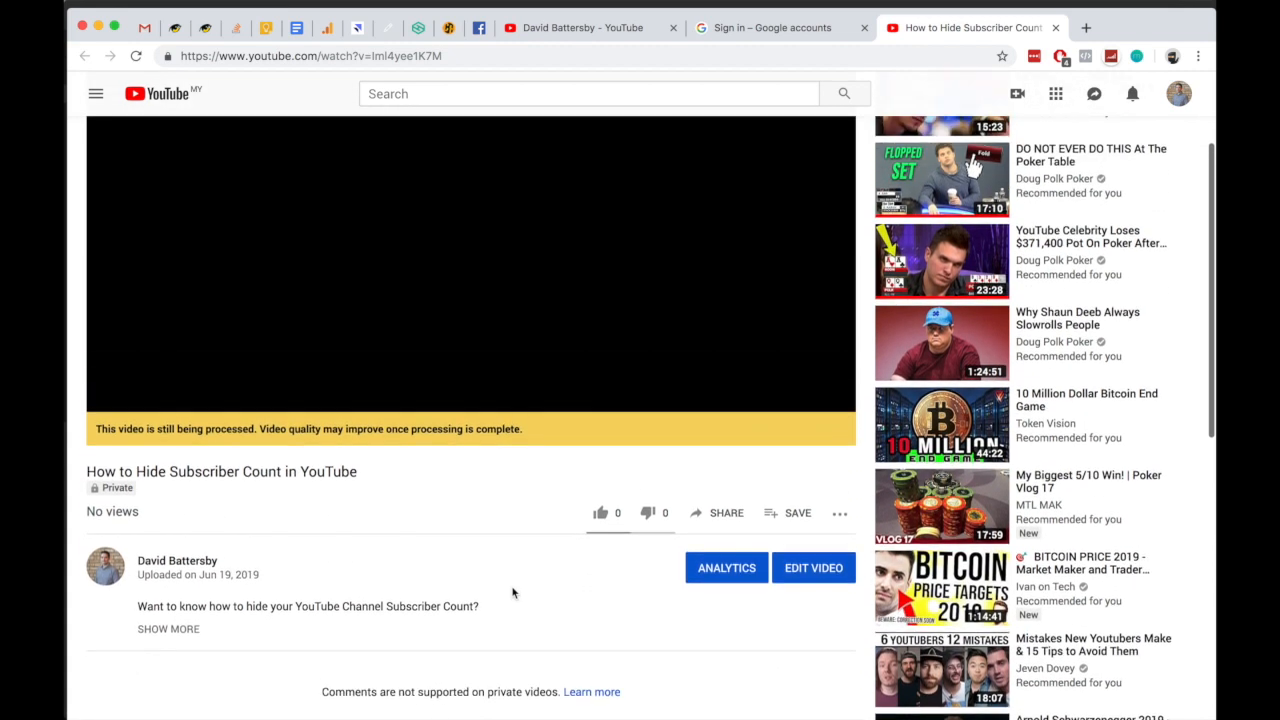
Step: Open the video for editing in YouTube Studio and add two line breaks at the end of its description
click(824, 572)
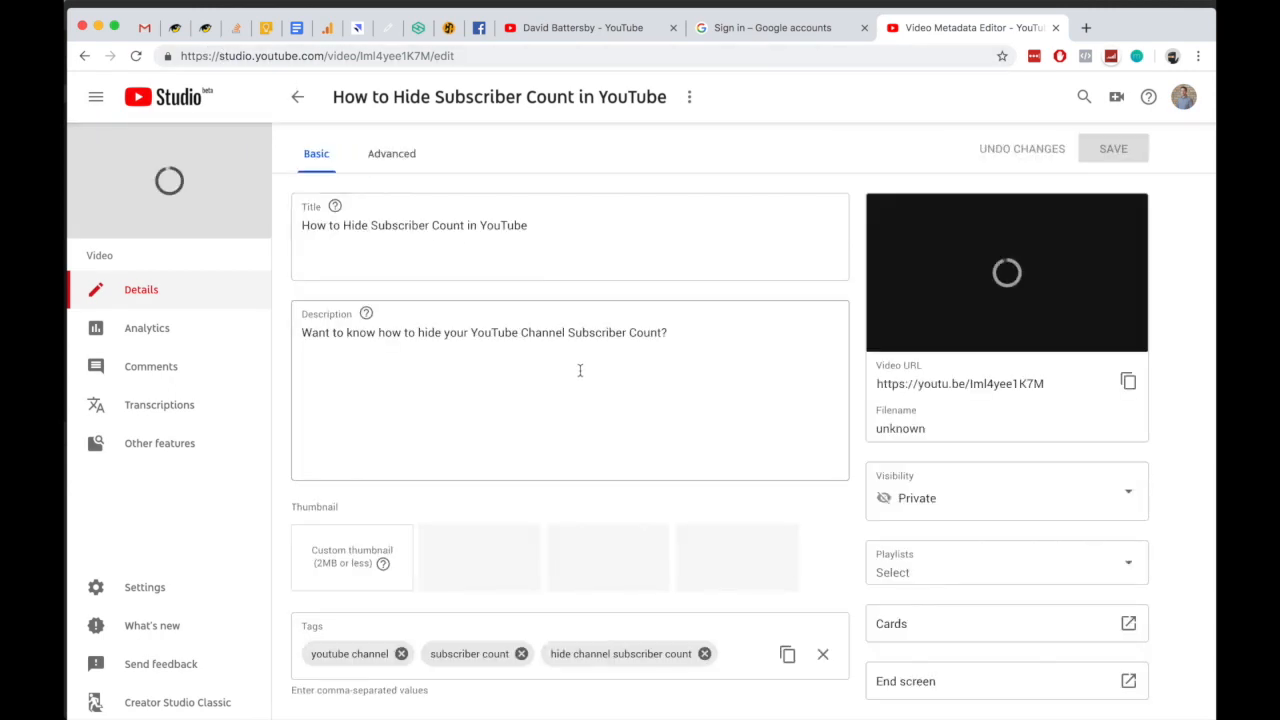
click(686, 332)
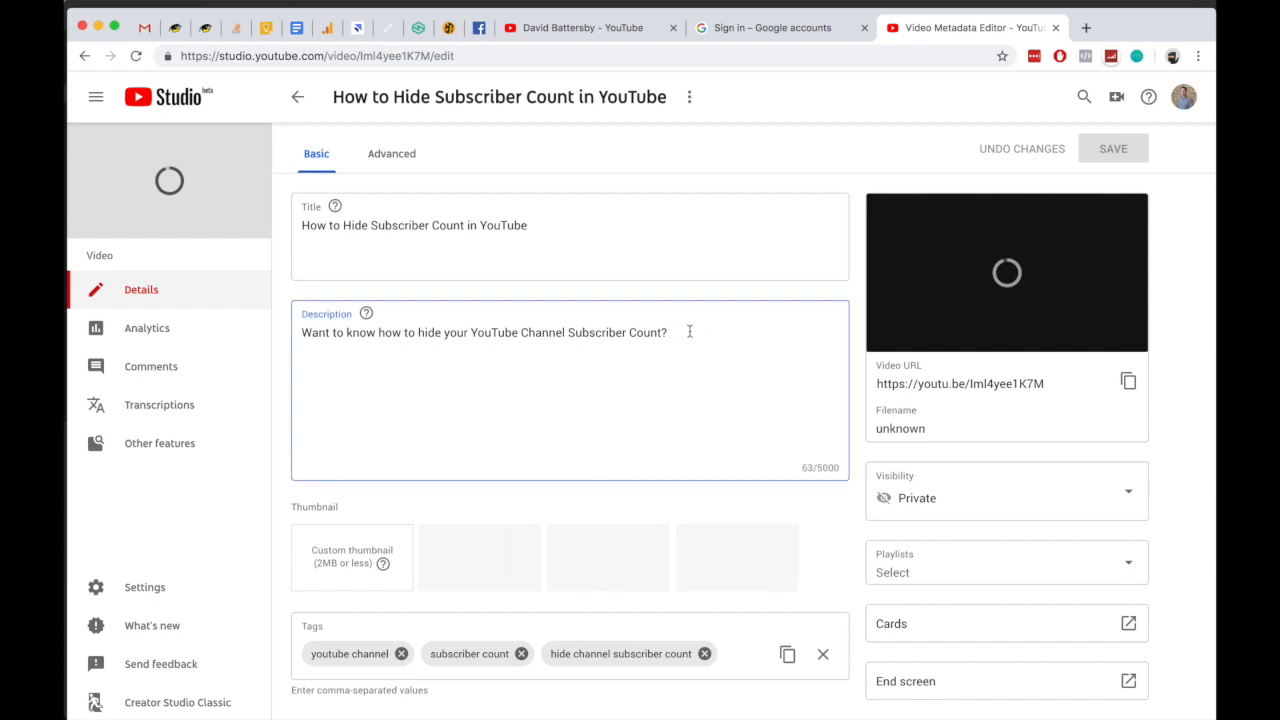
key(Return)
key(Return)
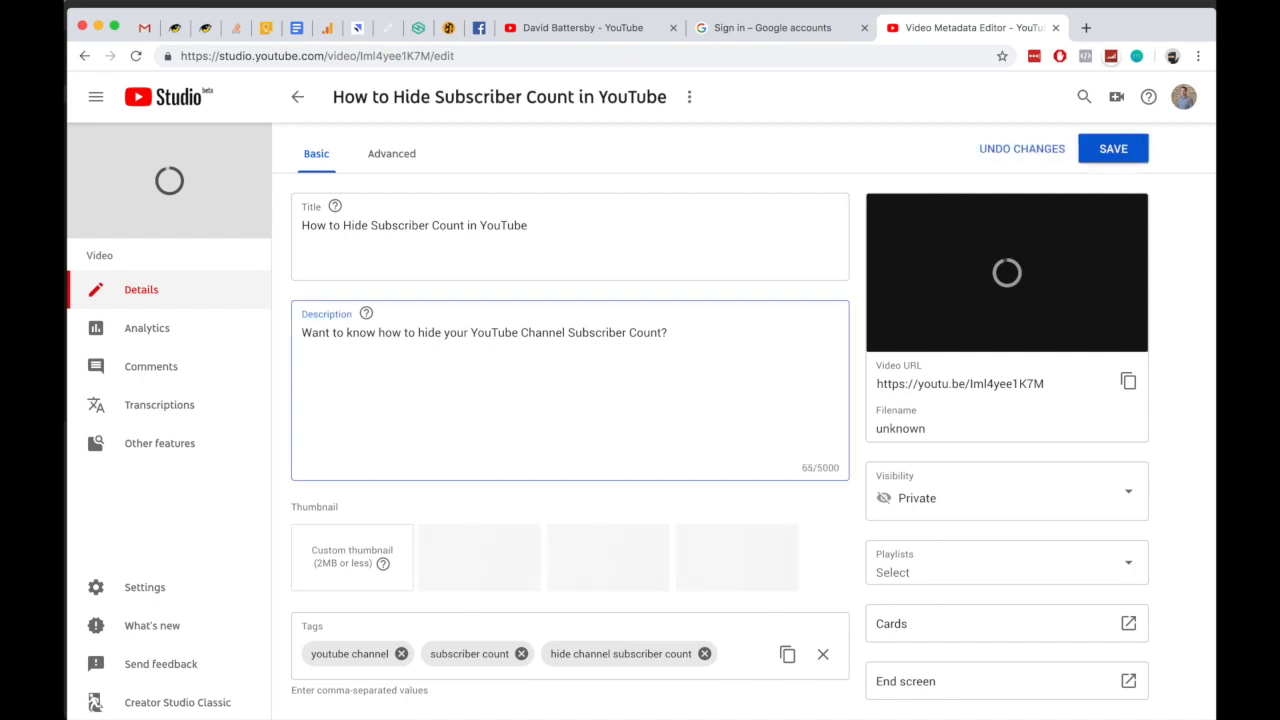
text(A)
Step: Add the tags "youtube tips" and "how to hide youtube channel subscriber count" and save the video's changes
scroll(536, 413, down, 1)
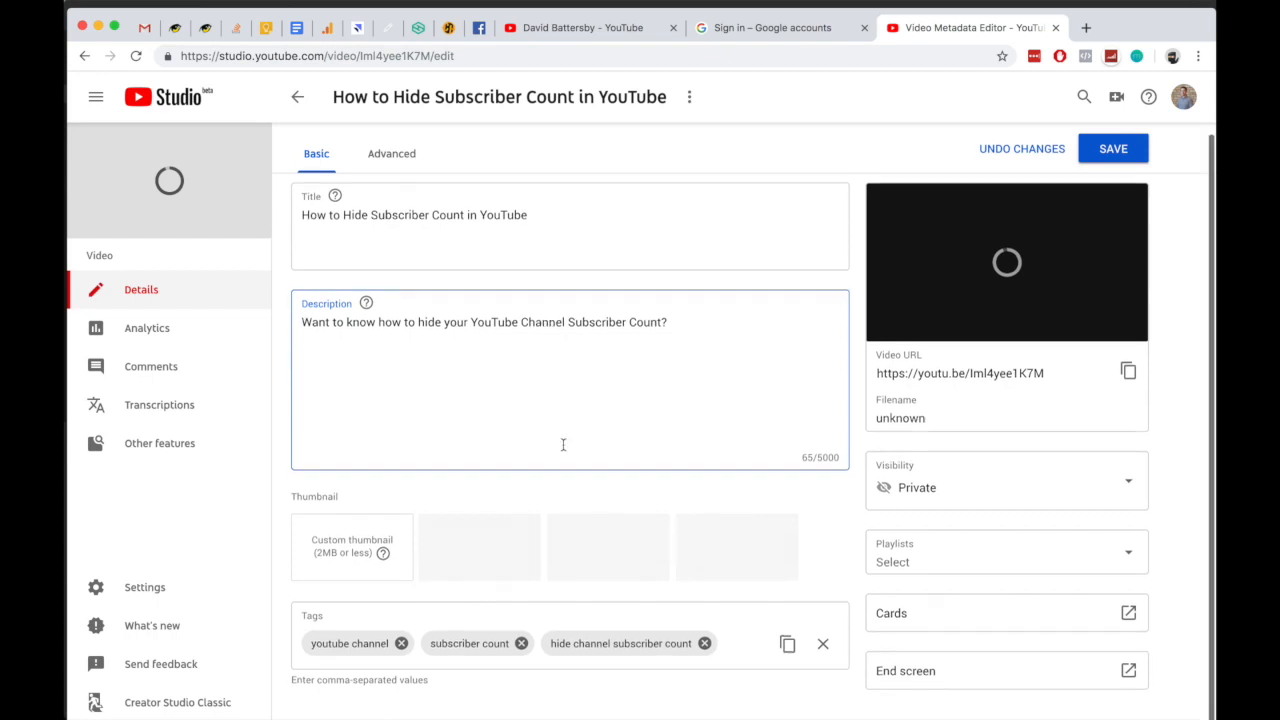
click(735, 633)
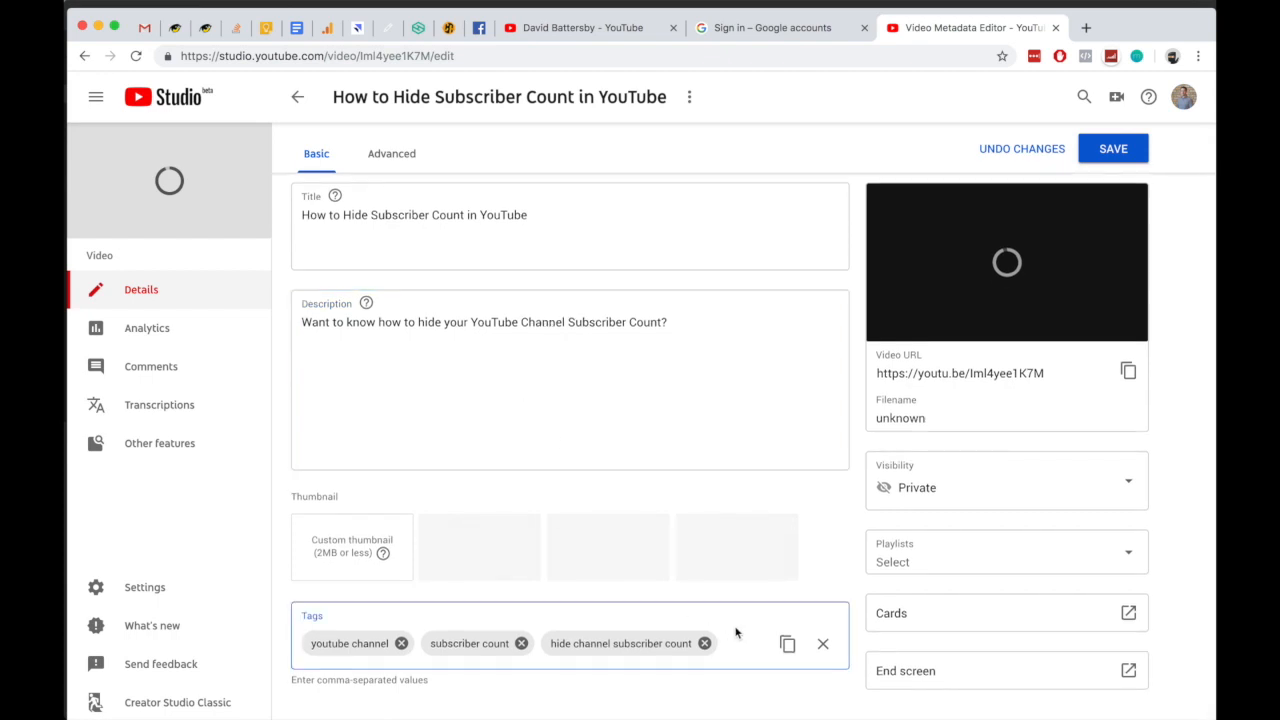
text(youtube tips)
key(Return)
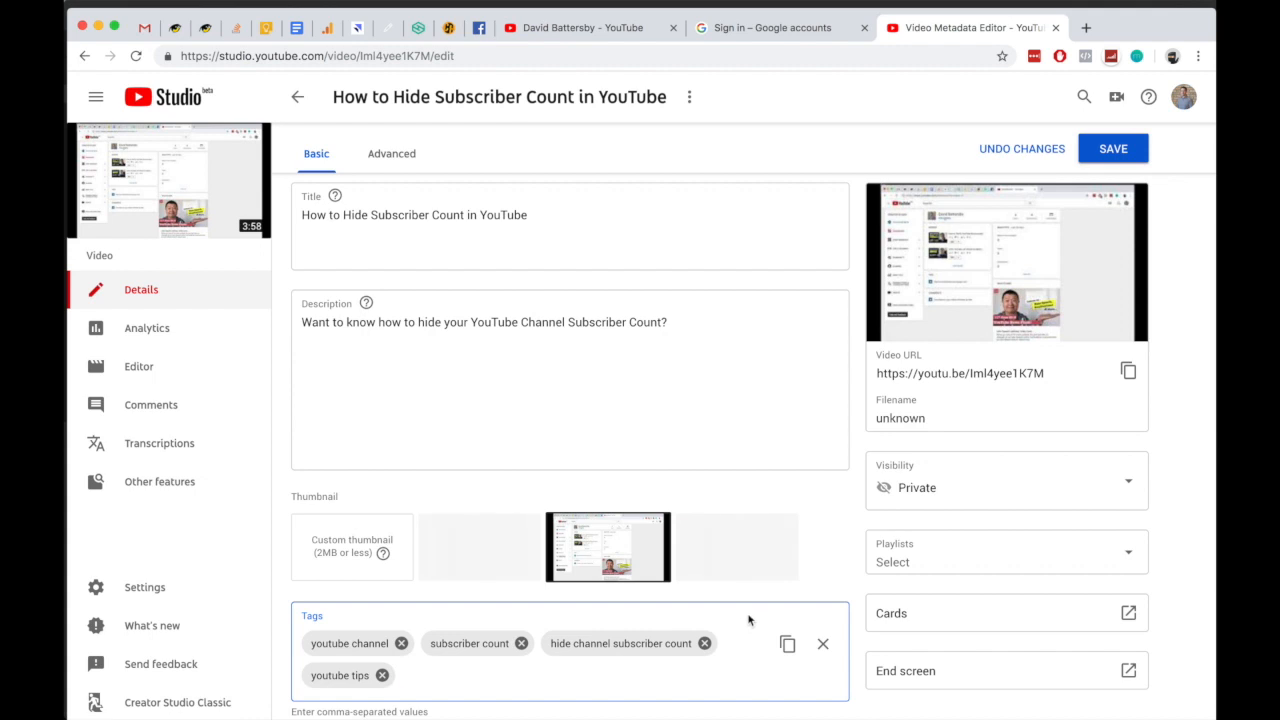
text(how to hide youtube channel subscriber count)
key(Return)
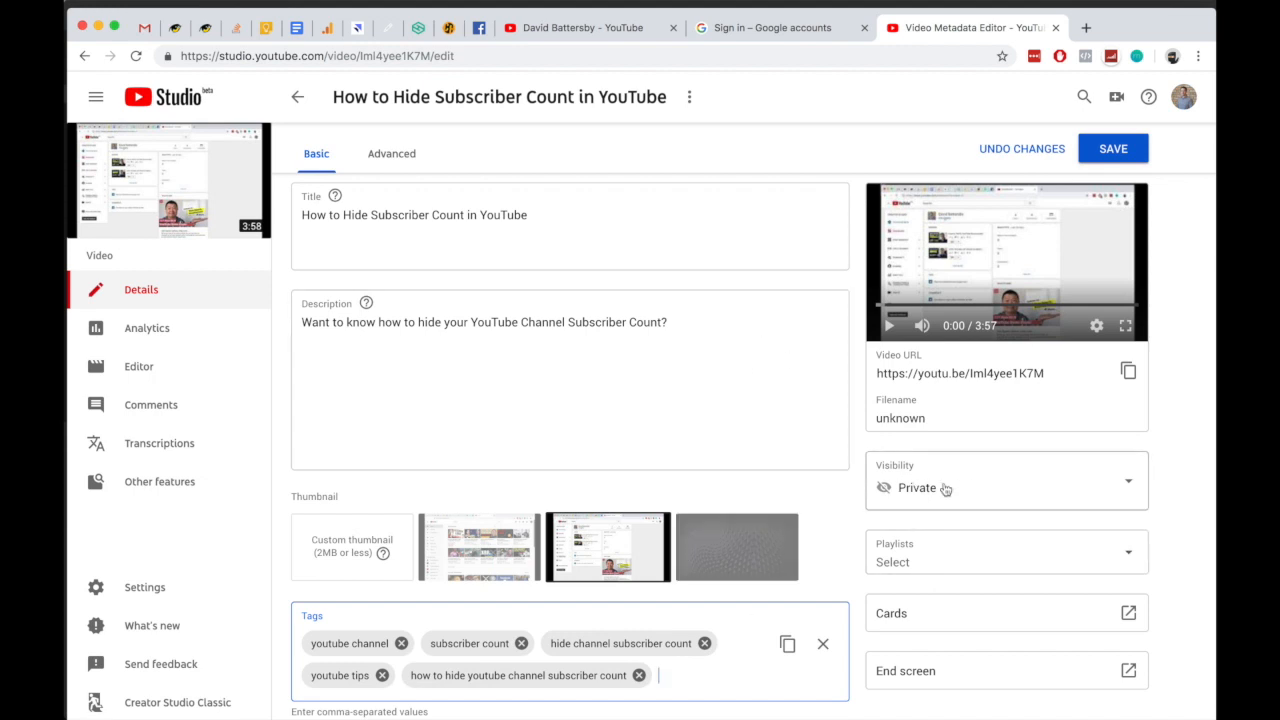
click(1113, 158)
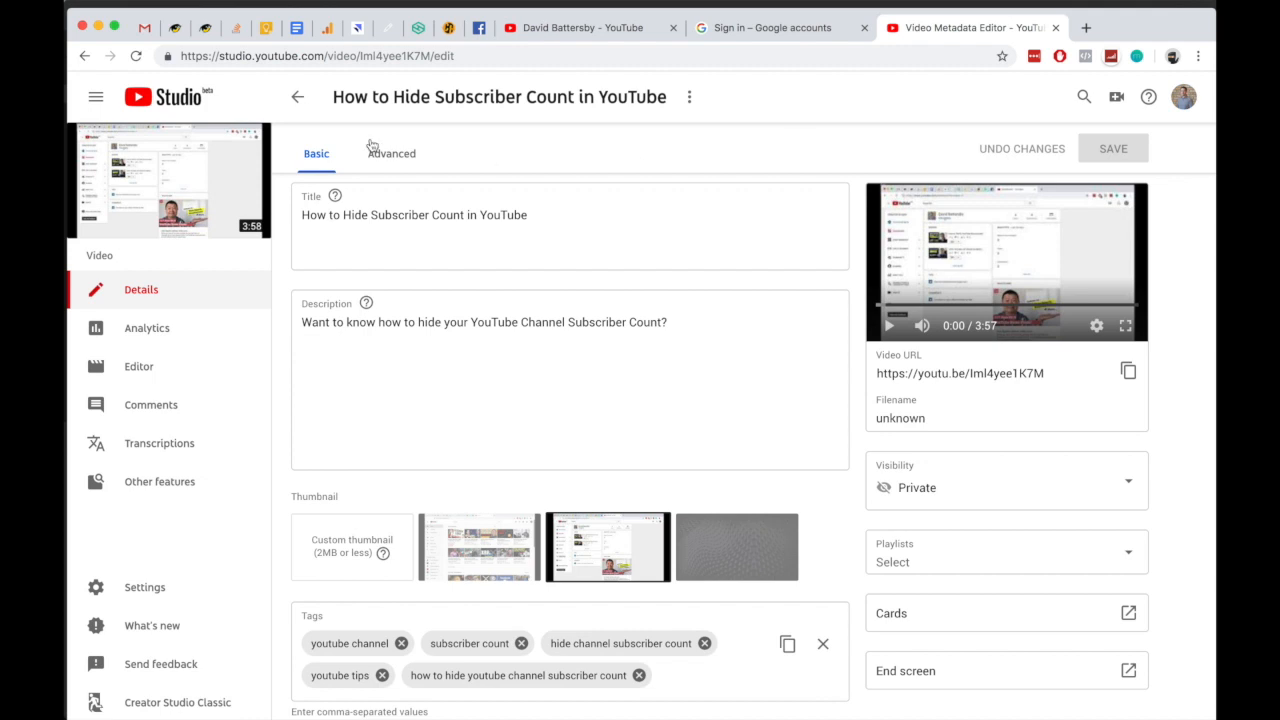
Step: View the channel's uploaded videos and reopen the details of "How to Hide Subscriber Count in YouTube"
click(298, 99)
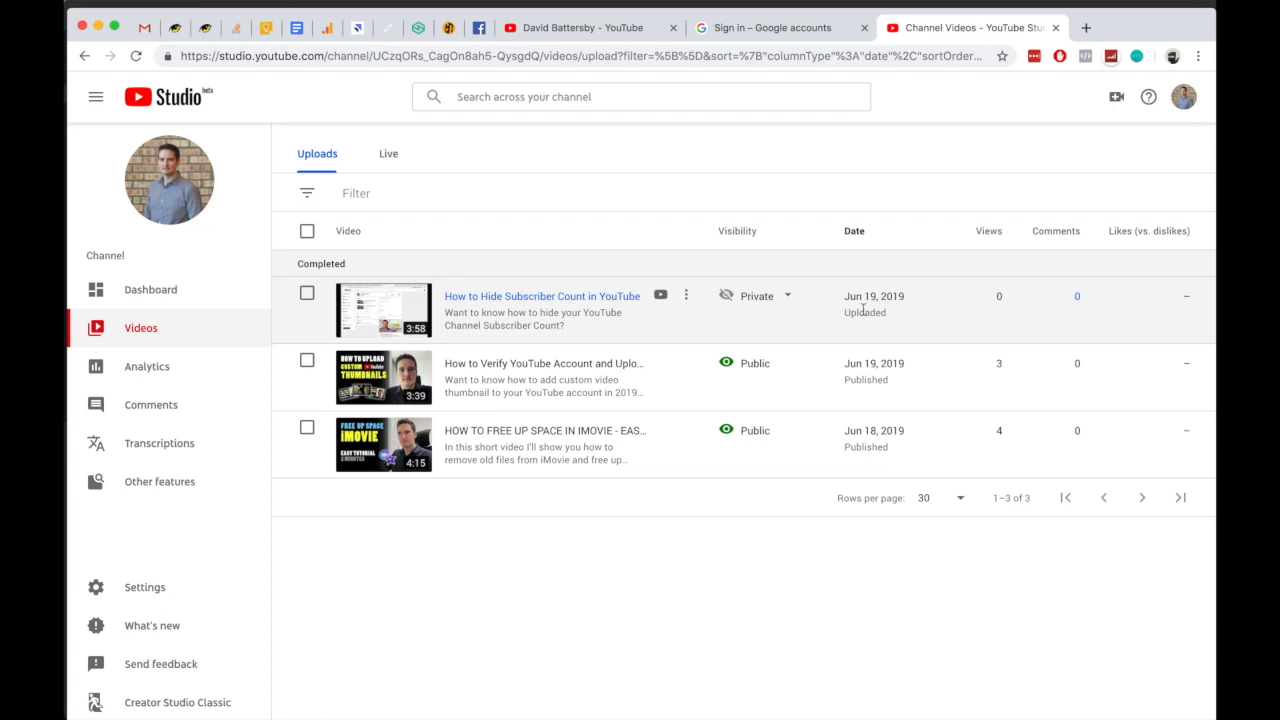
click(579, 298)
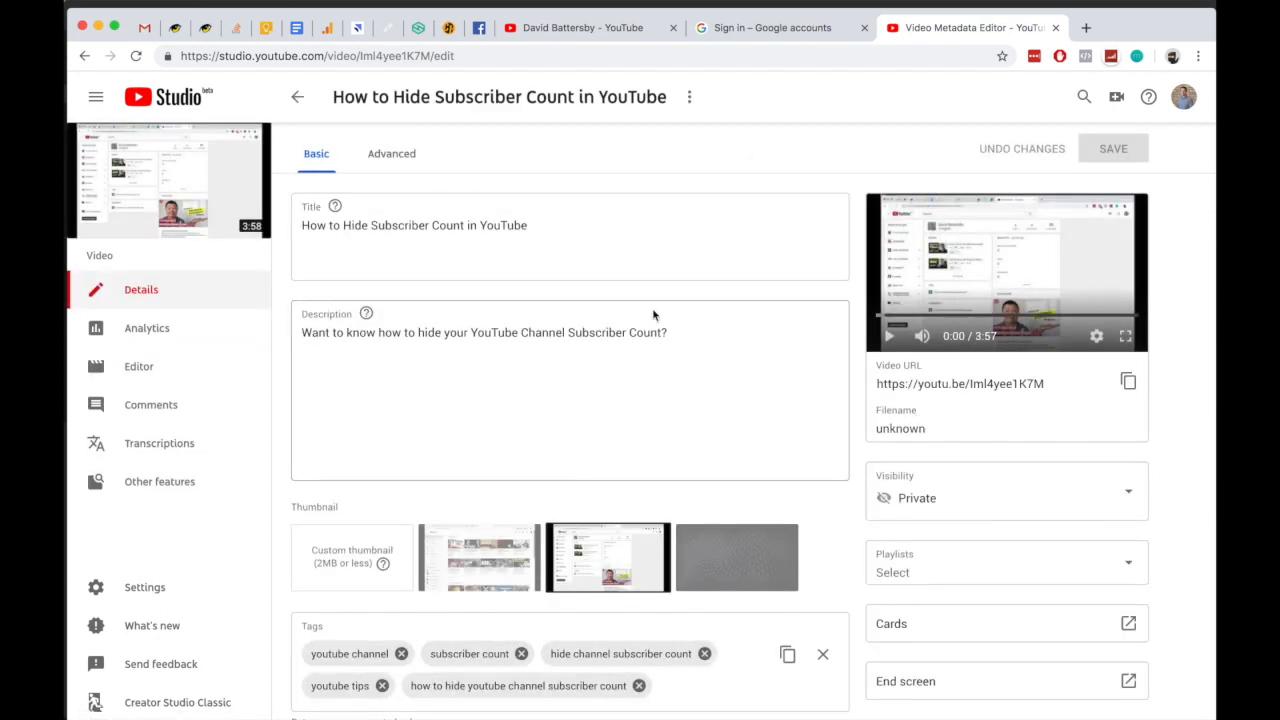
scroll(1183, 491, down, 1)
scroll(1183, 491, up, 1)
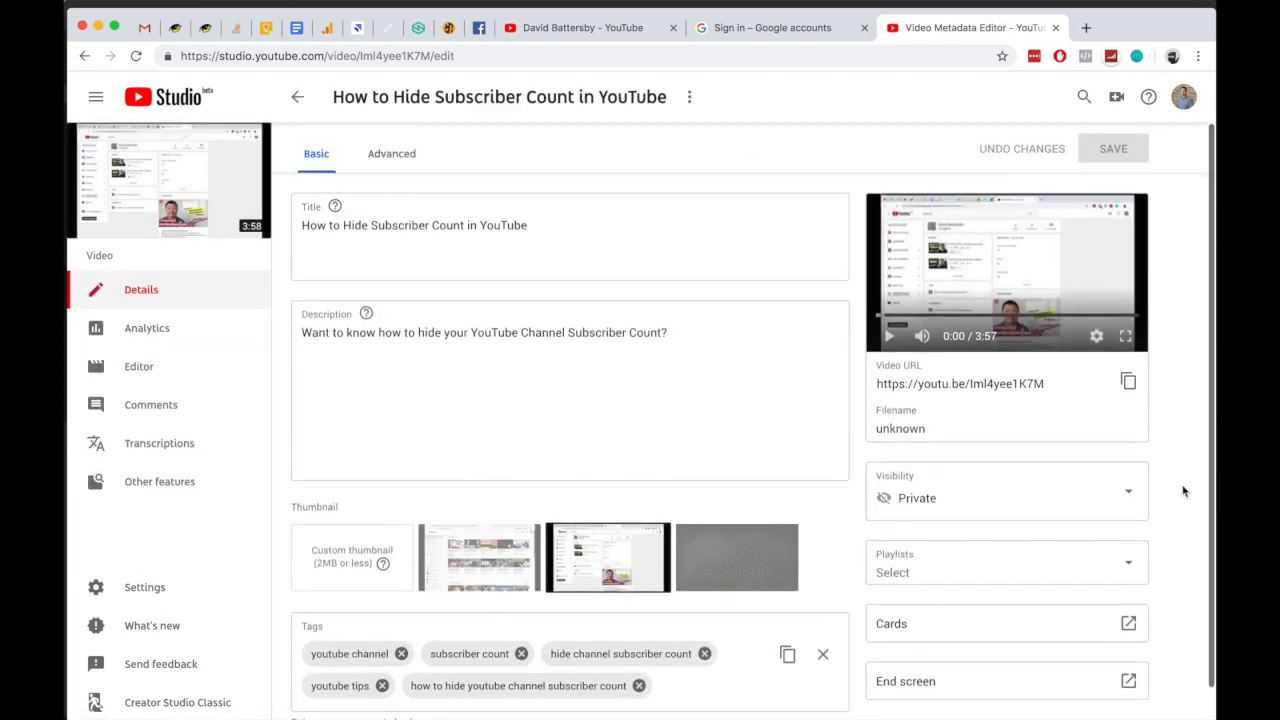
Step: Set the video's visibility to Public without making it a Premiere
click(975, 490)
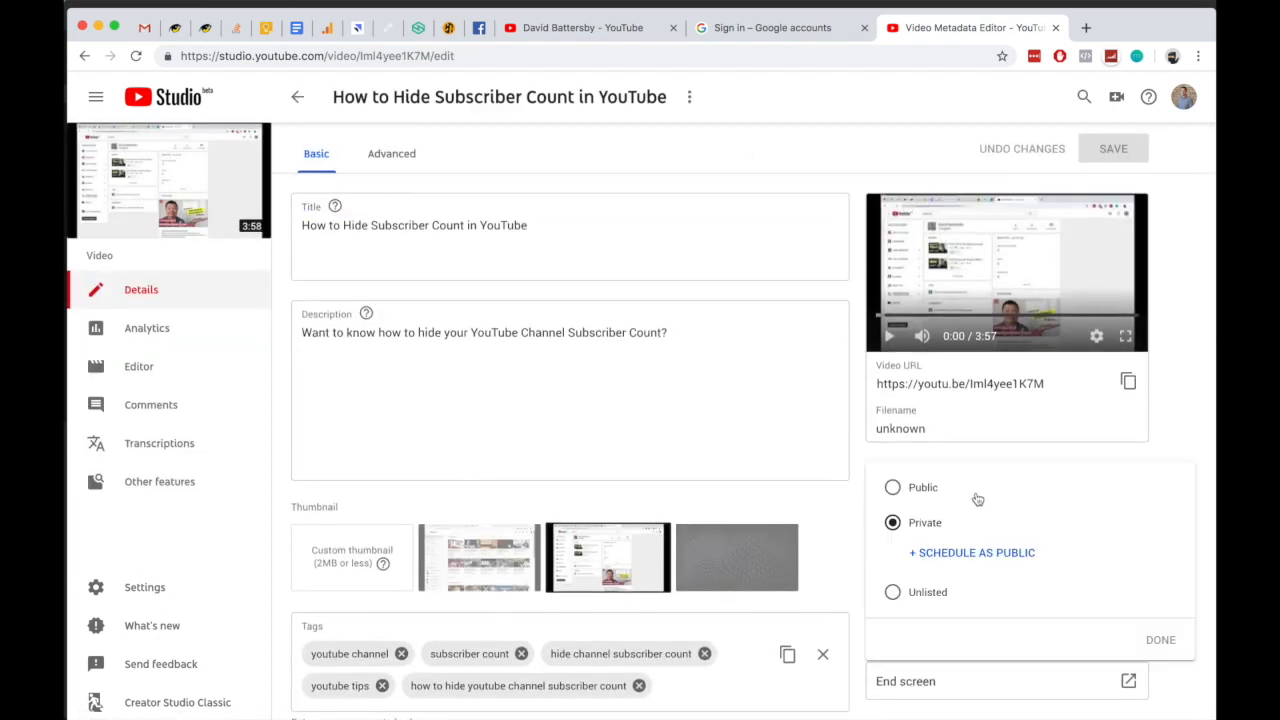
click(894, 488)
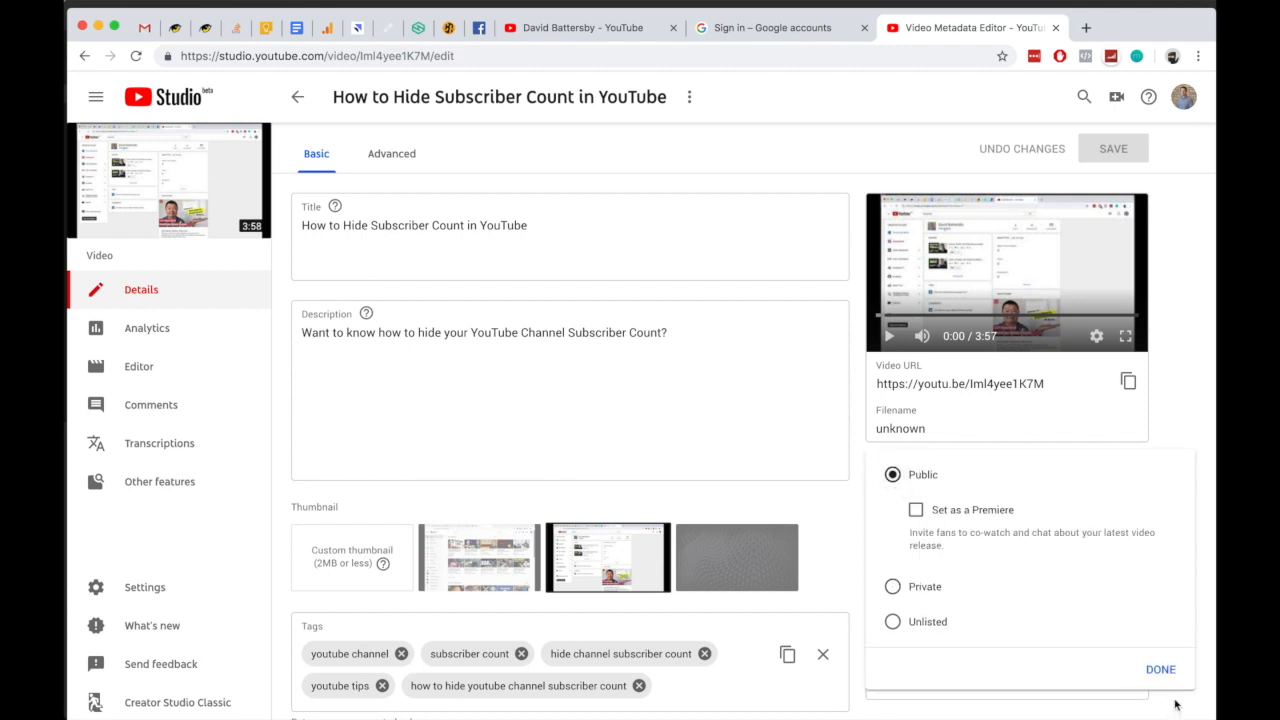
click(1162, 671)
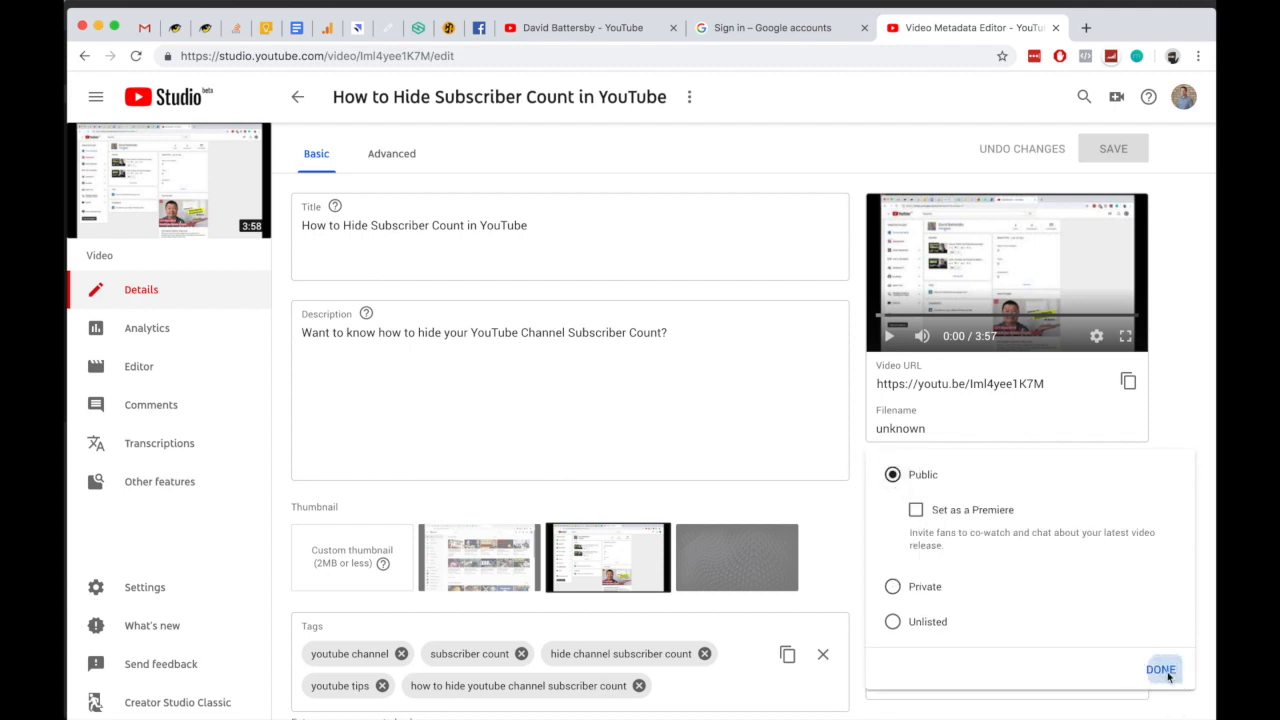